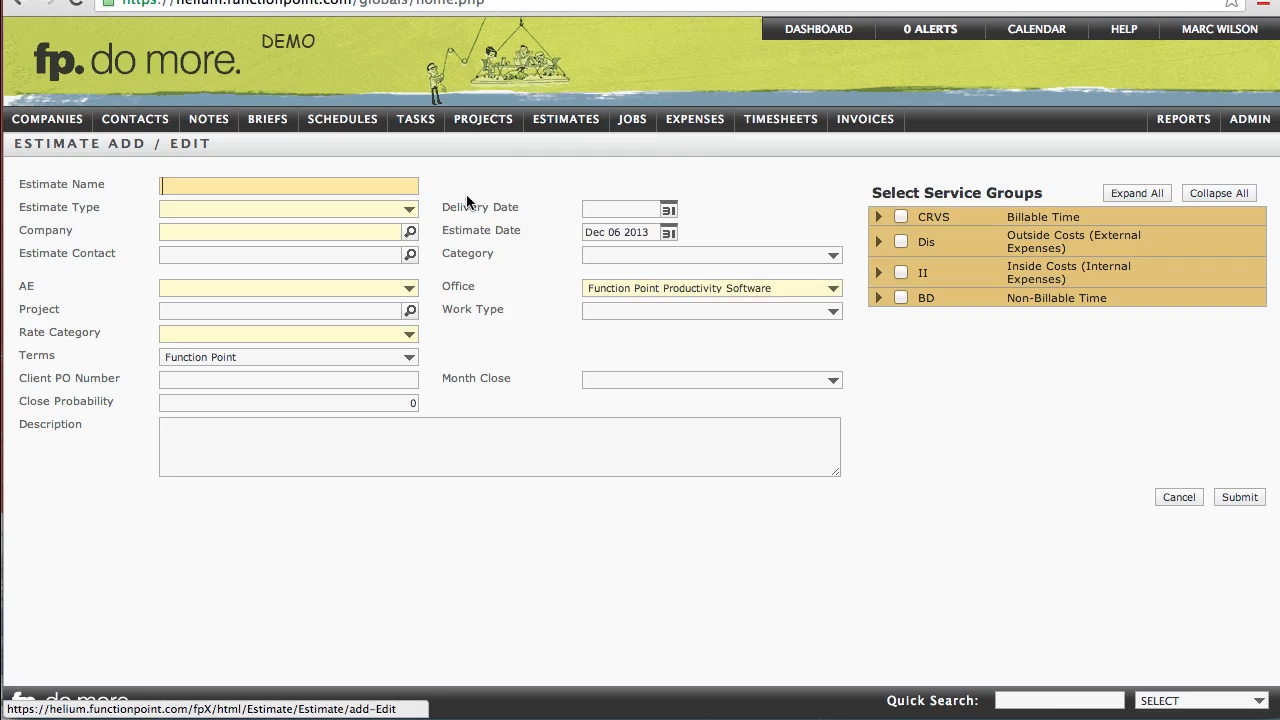
Step: Name the estimate Example Job and set its type to Brochure / Collateral
{"action": "left_click", "coordinate": [343, 184]}
{"action": "type", "text": "Example"}
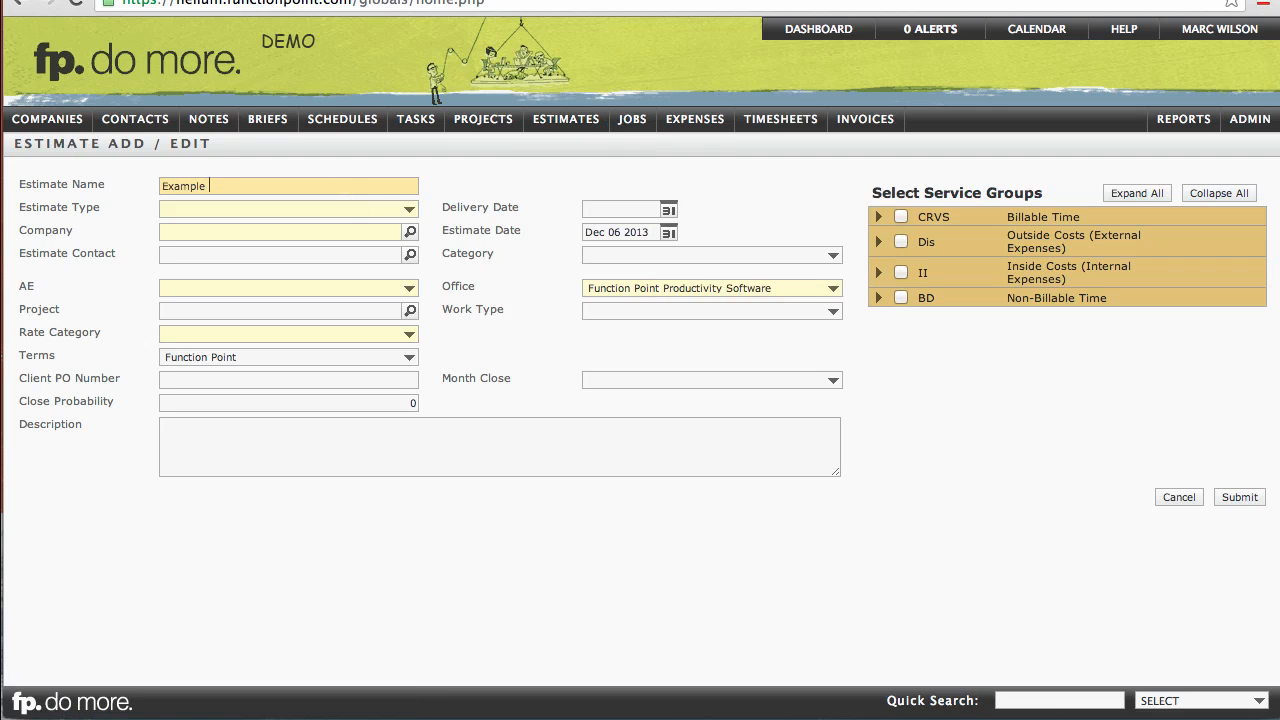
{"action": "type", "text": " Job"}
{"action": "left_click", "coordinate": [329, 219]}
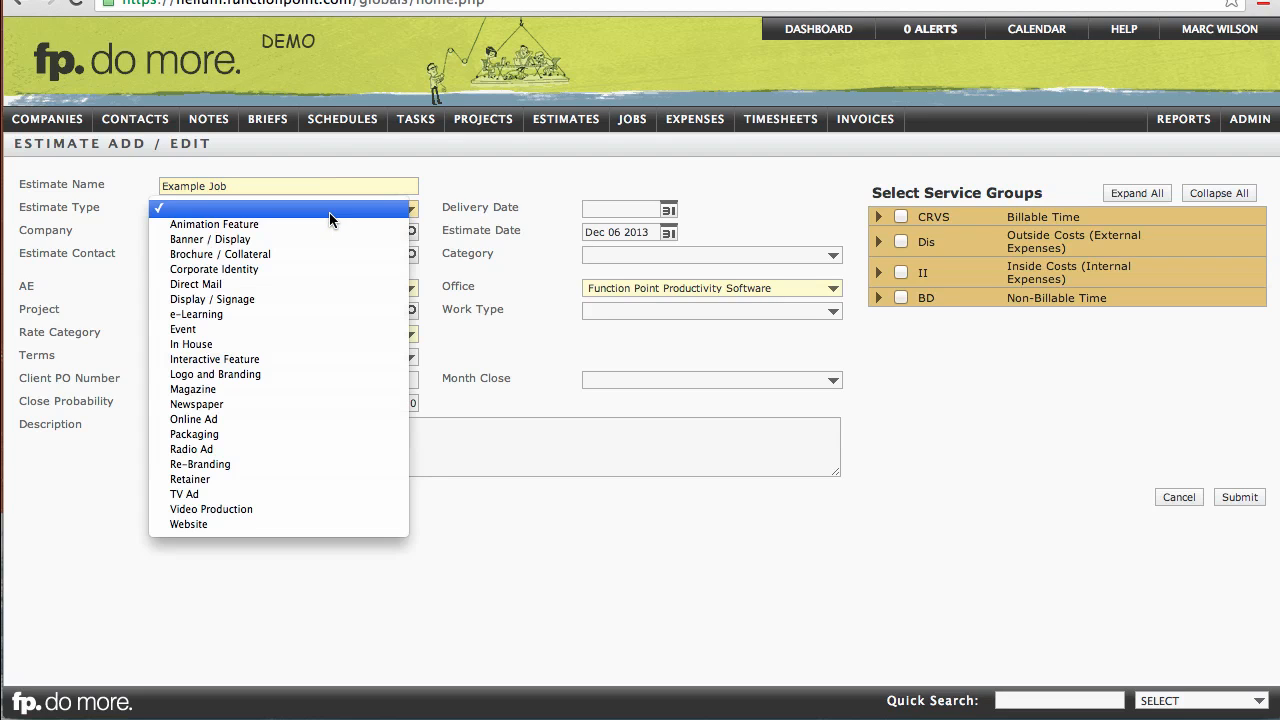
{"action": "left_click", "coordinate": [300, 258]}
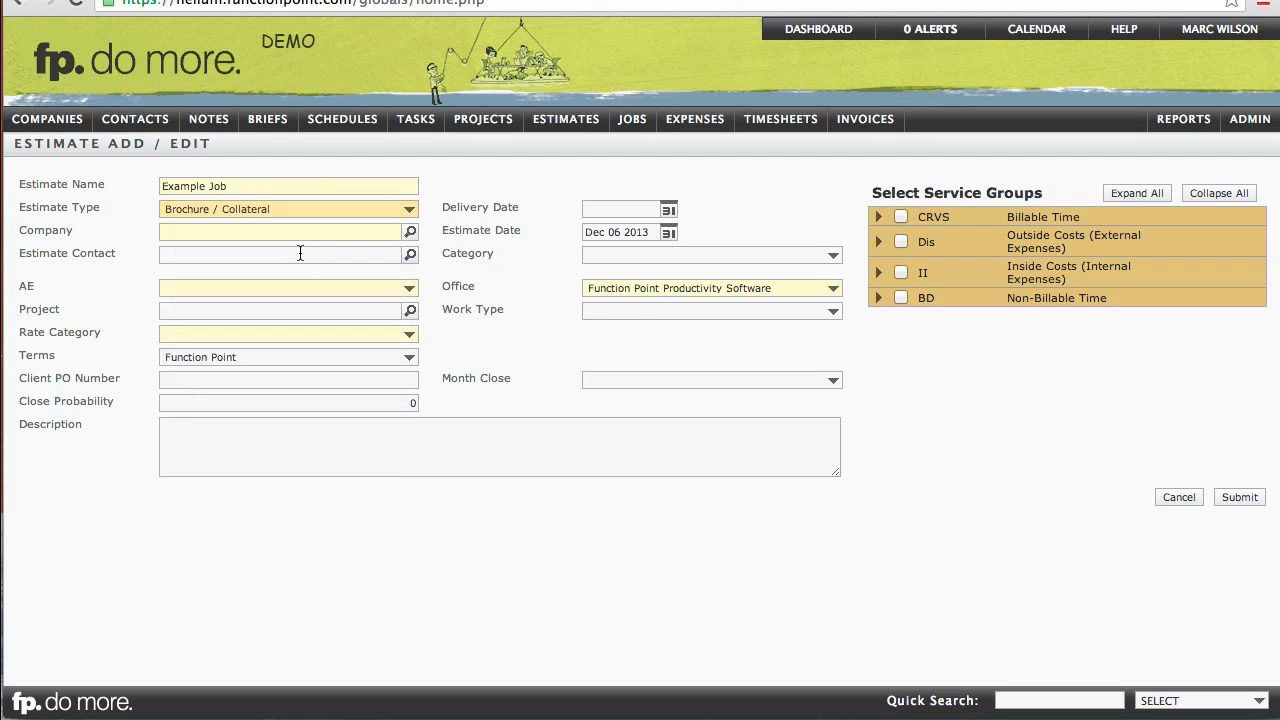
Step: Set the delivery date to Jan 15 2014 using the calendar picker
{"action": "left_click", "coordinate": [595, 209]}
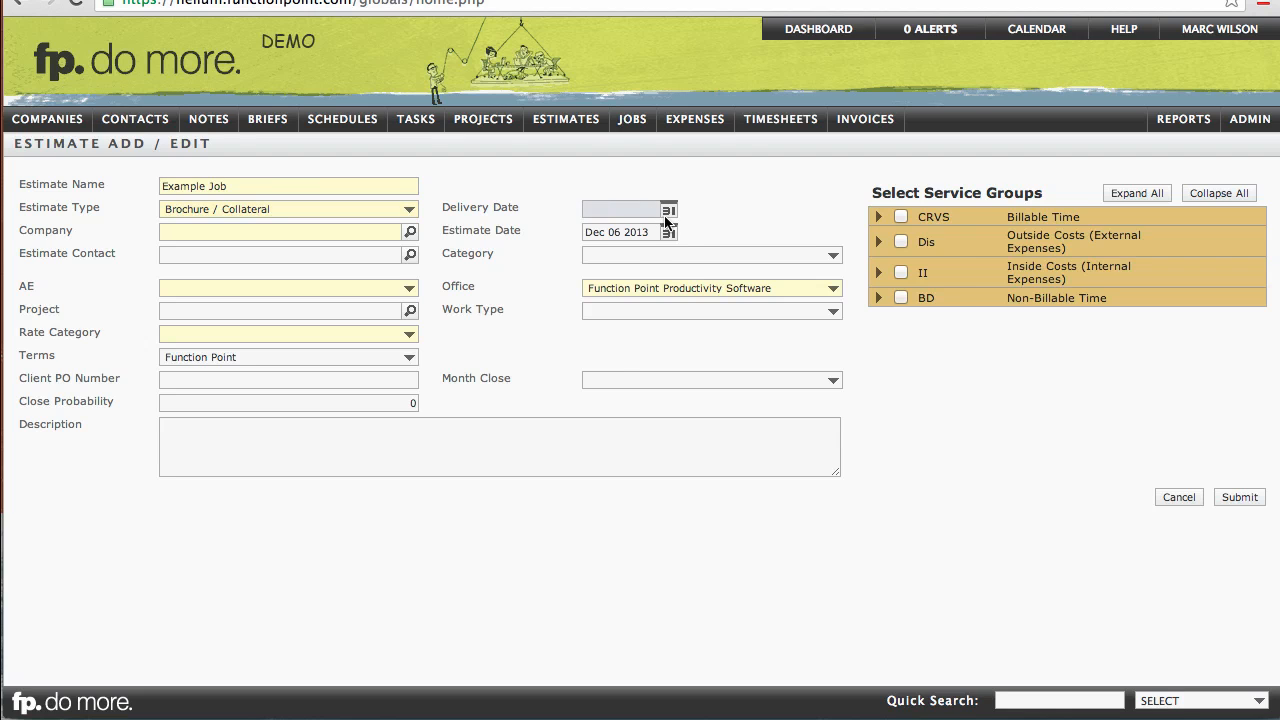
{"action": "left_click", "coordinate": [668, 210]}
{"action": "left_click", "coordinate": [864, 318]}
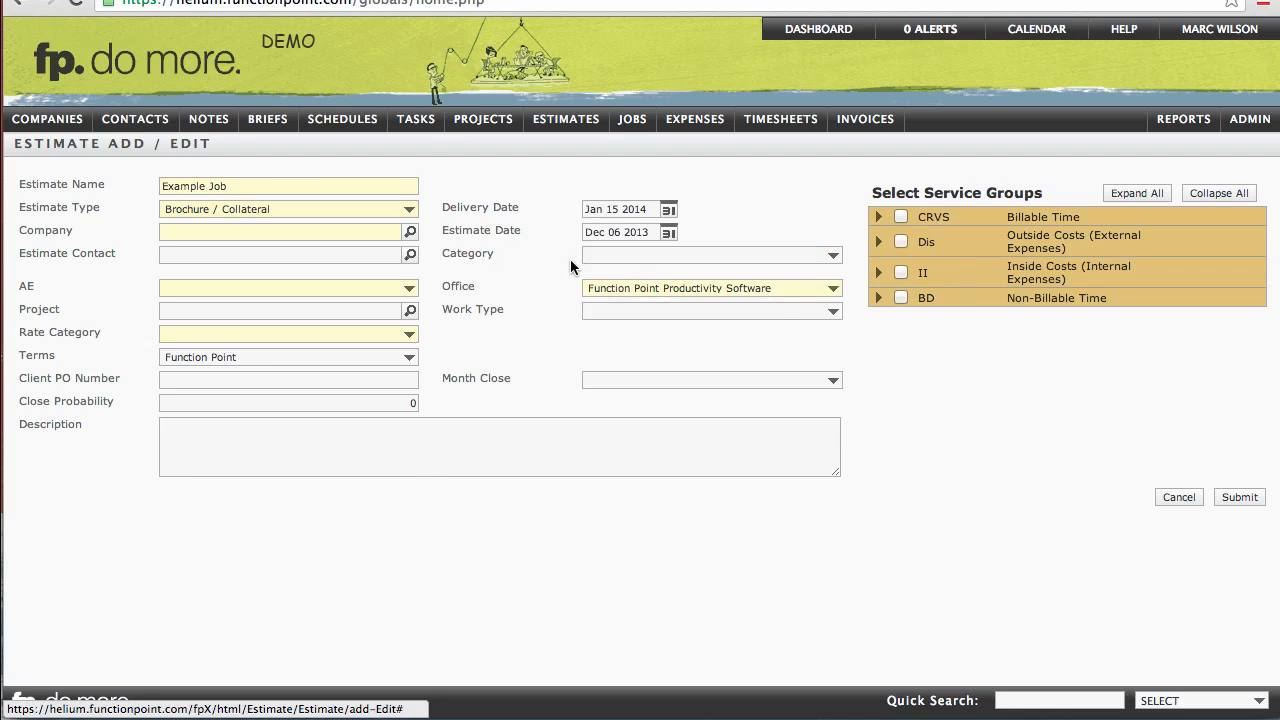
{"action": "left_click", "coordinate": [365, 233]}
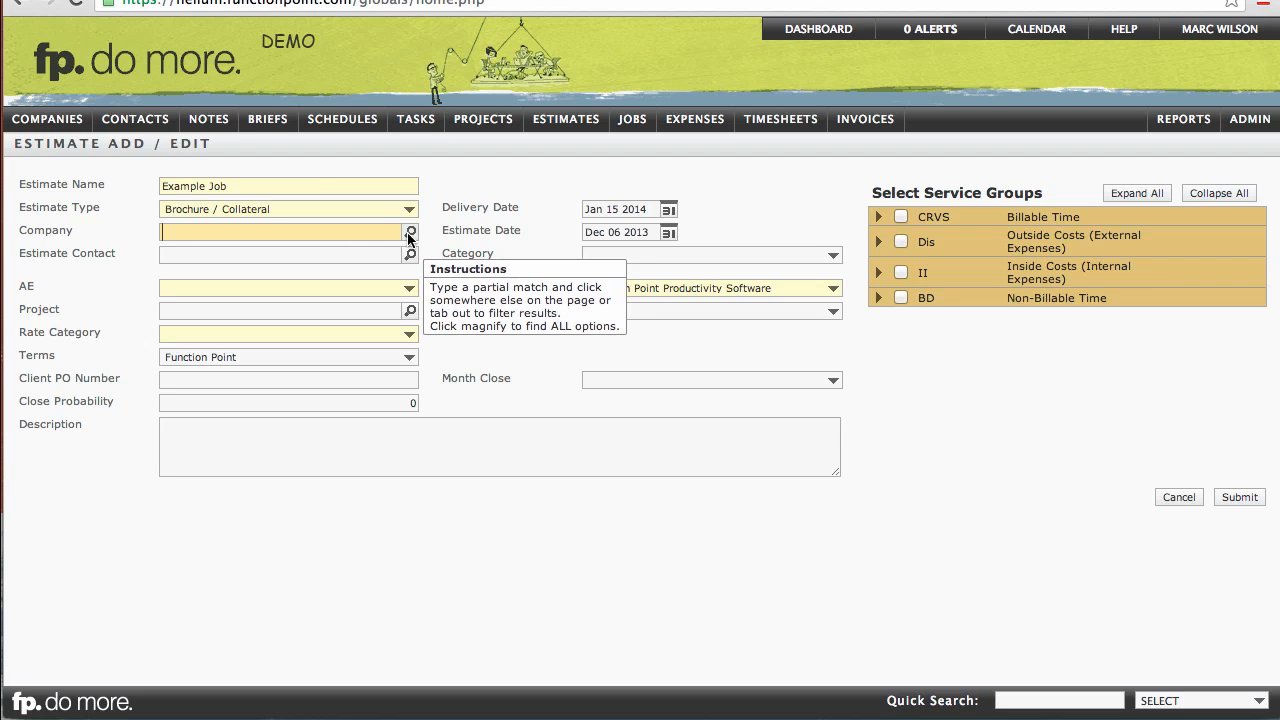
{"action": "left_click", "coordinate": [409, 234]}
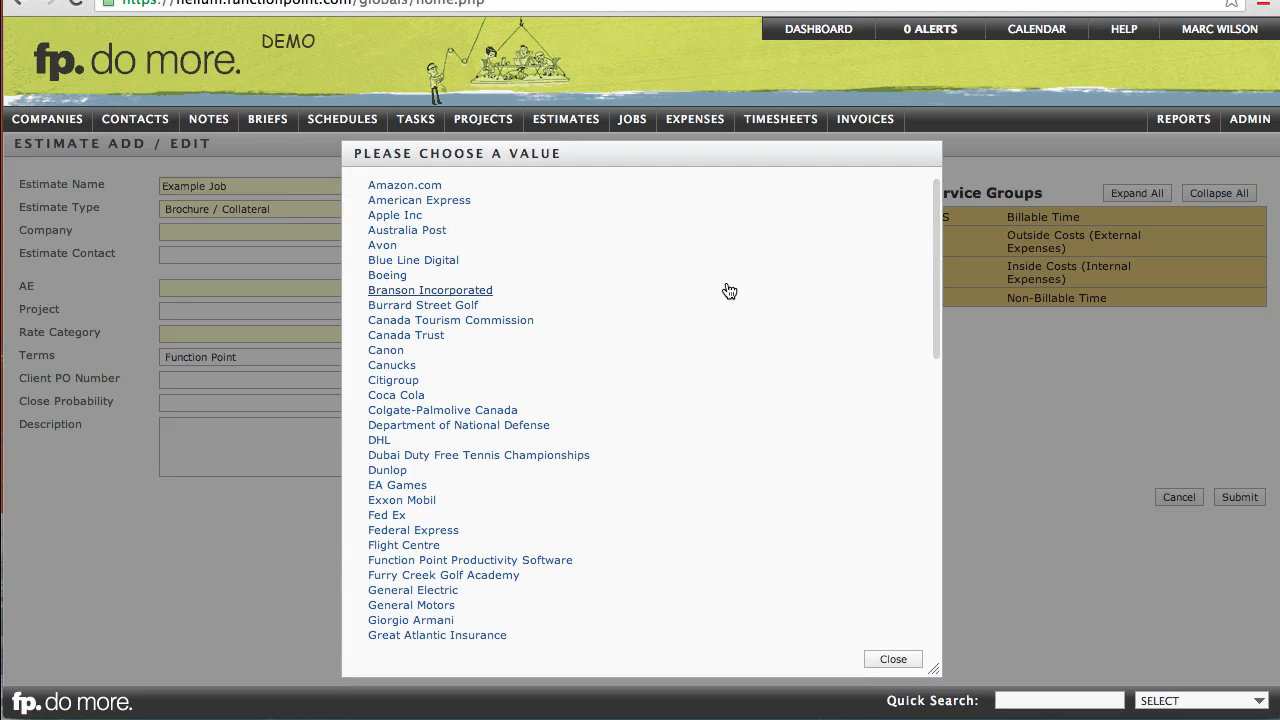
{"action": "scroll", "coordinate": [729, 291], "scroll_direction": "down", "scroll_amount": 10}
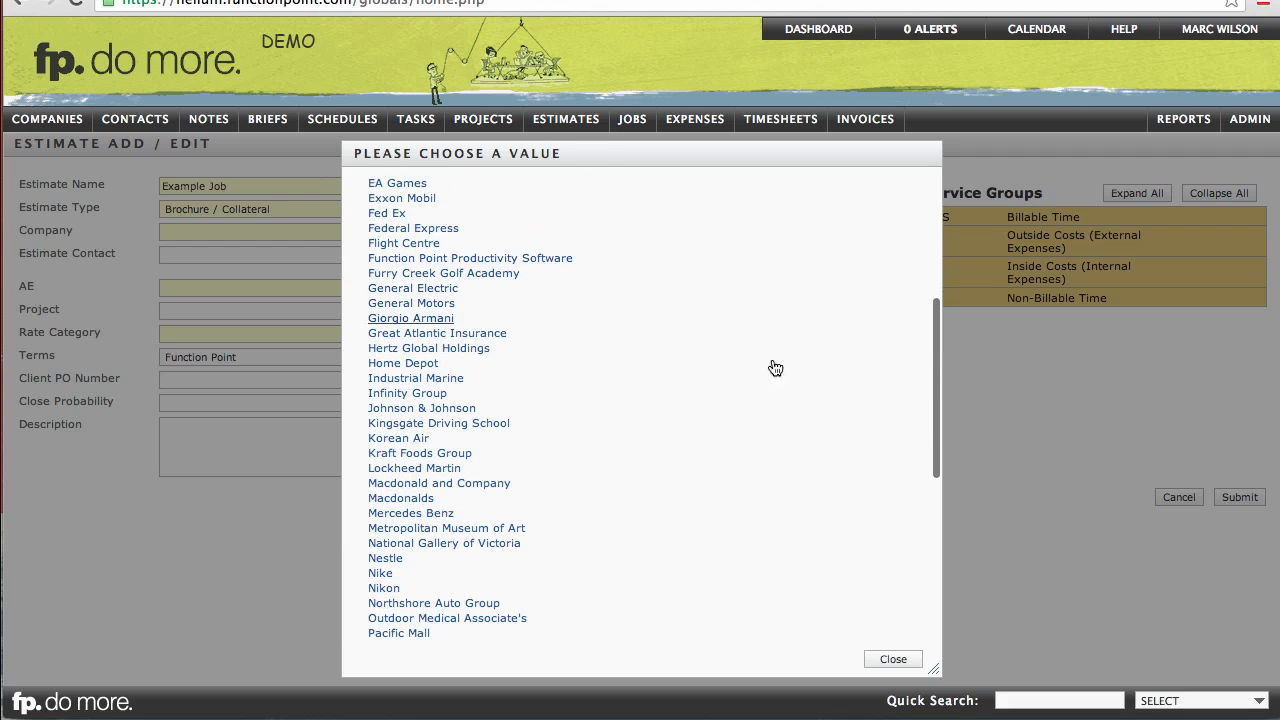
{"action": "left_click", "coordinate": [893, 660]}
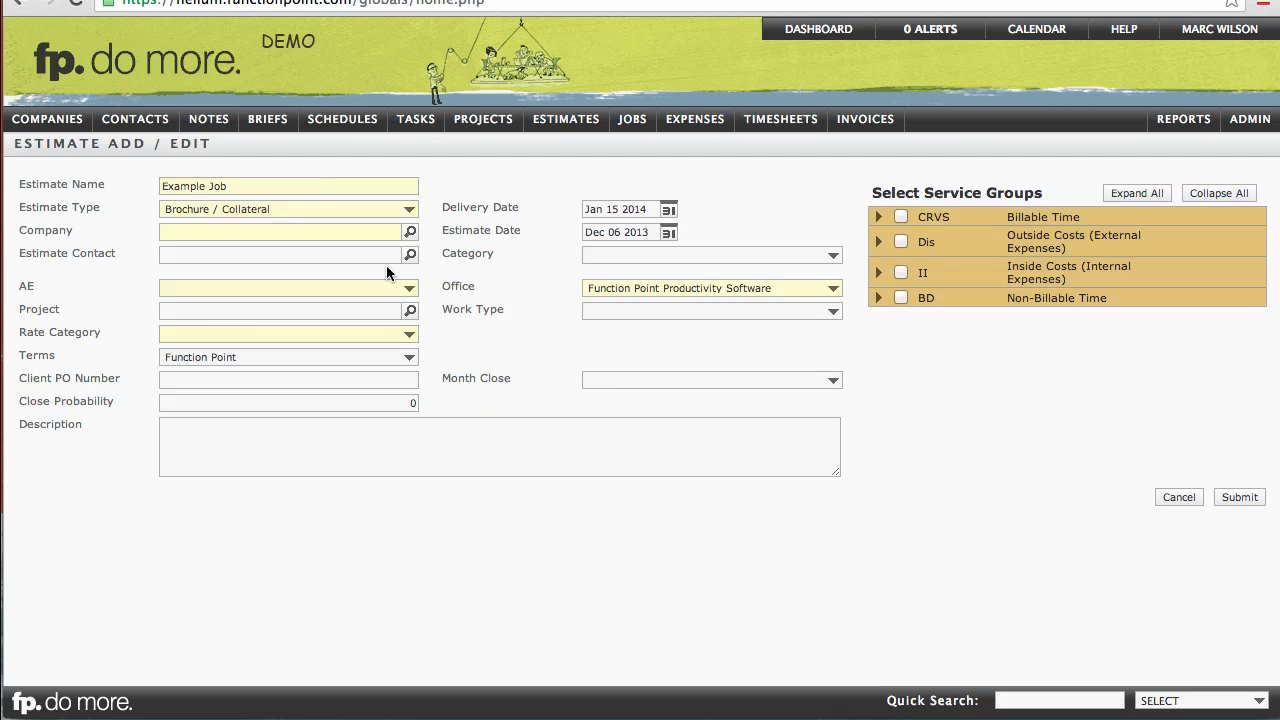
Step: Set the company to Northshore Auto Group by entering the partial match north
{"action": "left_click", "coordinate": [360, 228]}
{"action": "type", "text": "north"}
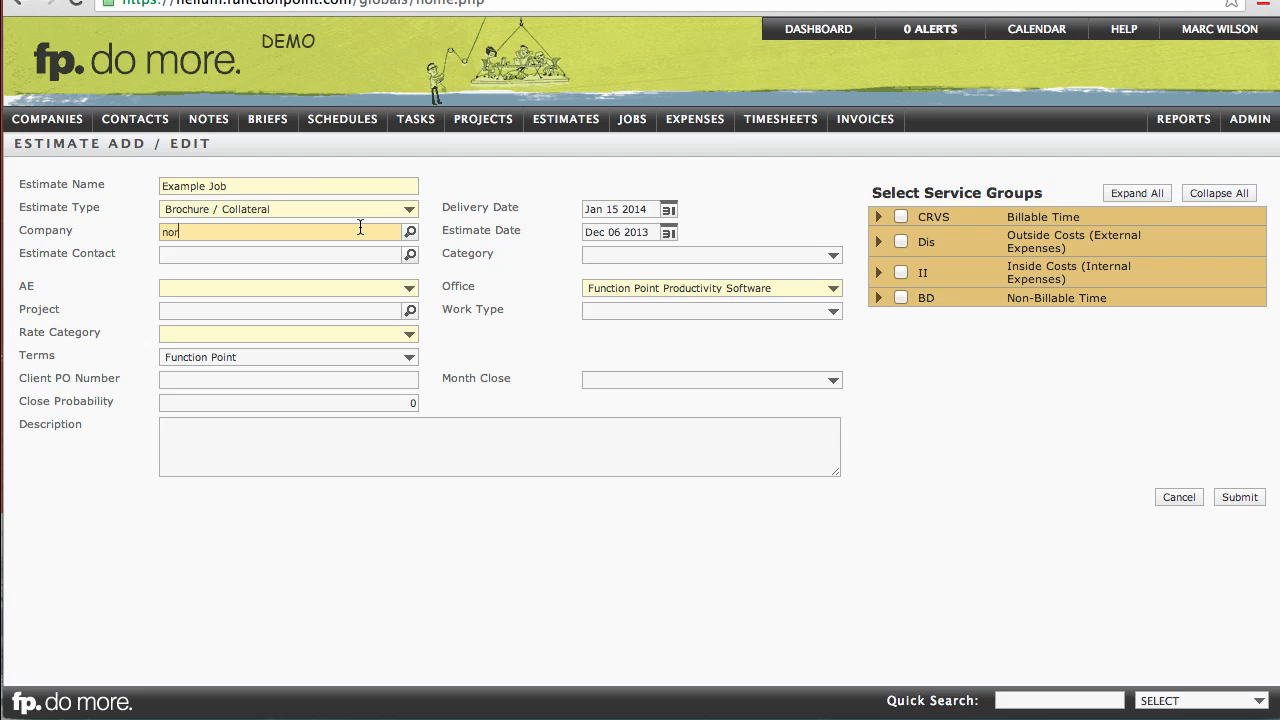
{"action": "left_click", "coordinate": [450, 231]}
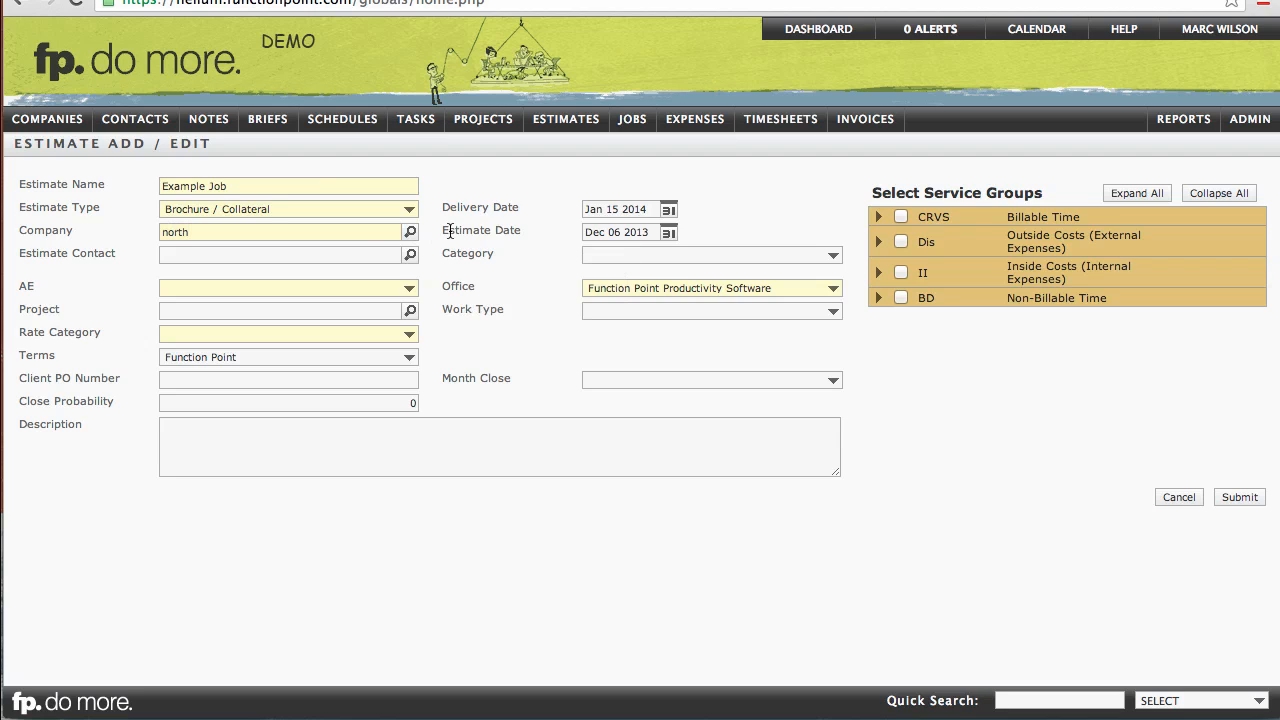
{"action": "left_click", "coordinate": [317, 229]}
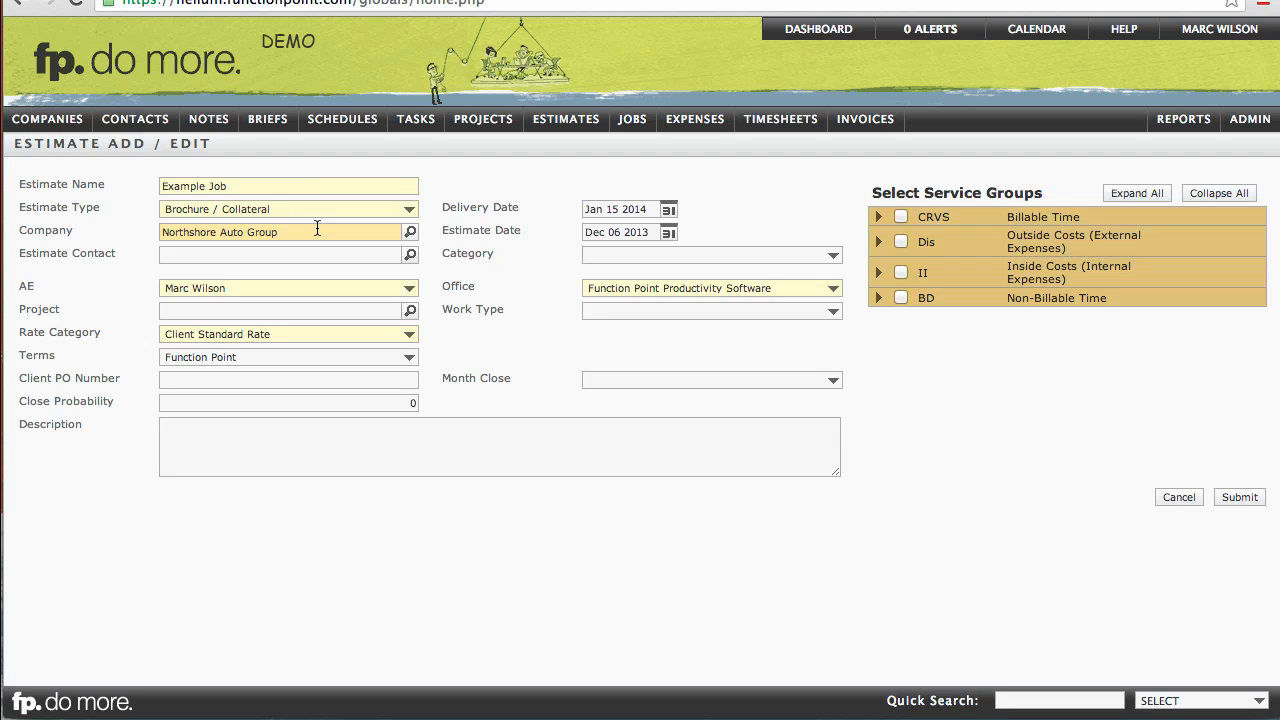
Step: Pick the estimate contact from the lookup list and check the rate category options
{"action": "left_click", "coordinate": [331, 252]}
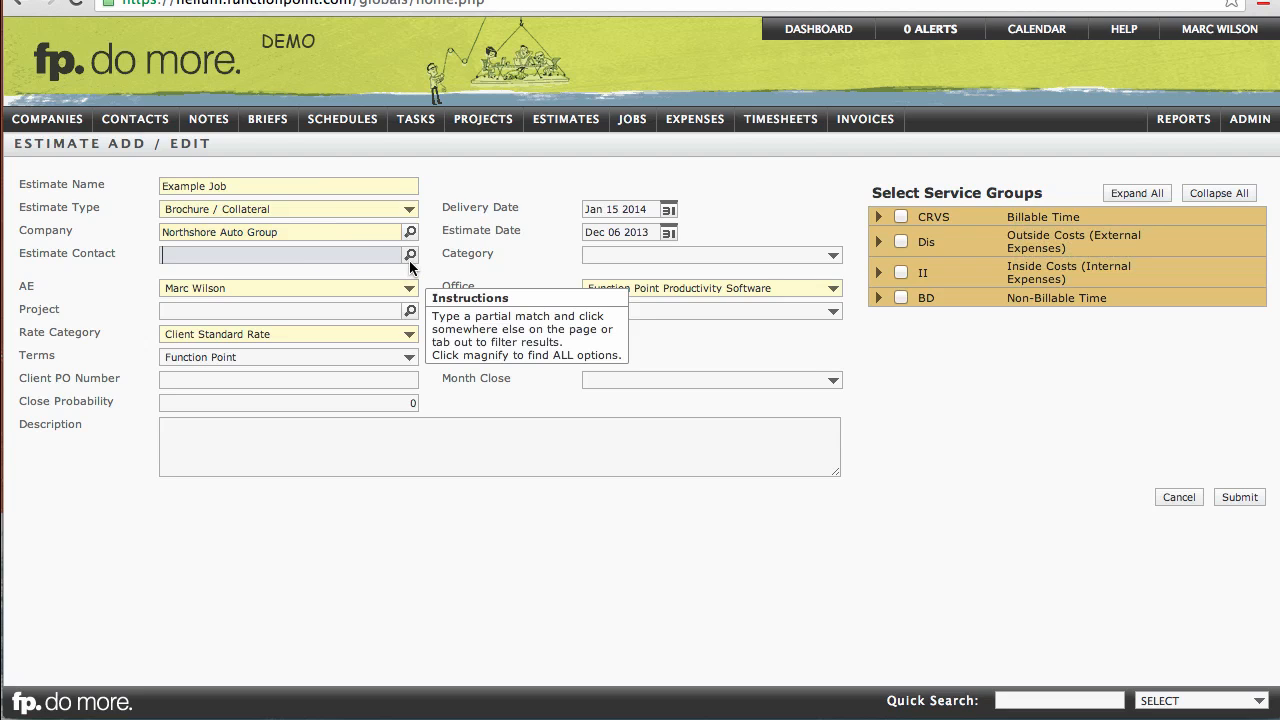
{"action": "left_click", "coordinate": [410, 256]}
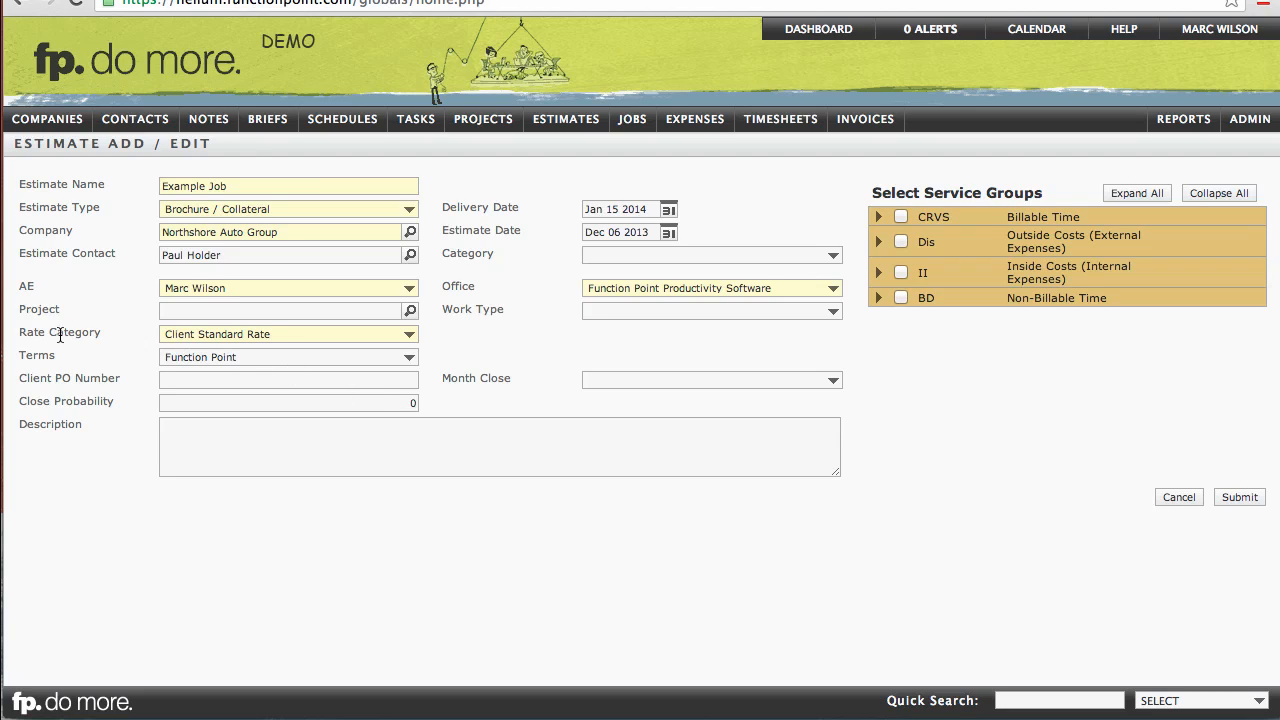
{"action": "left_click", "coordinate": [181, 339]}
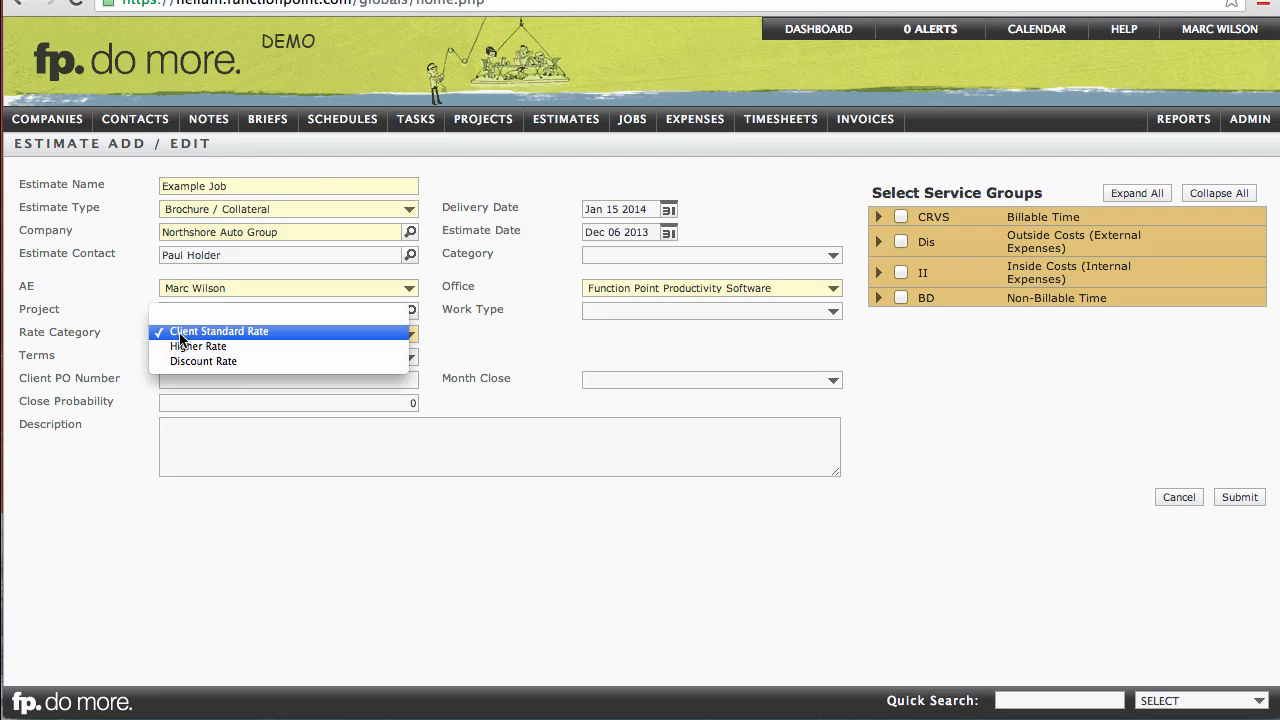
{"action": "left_click", "coordinate": [110, 316]}
Step: Enter the description Overall description of the work
{"action": "left_click", "coordinate": [208, 447]}
{"action": "type", "text": "O"}
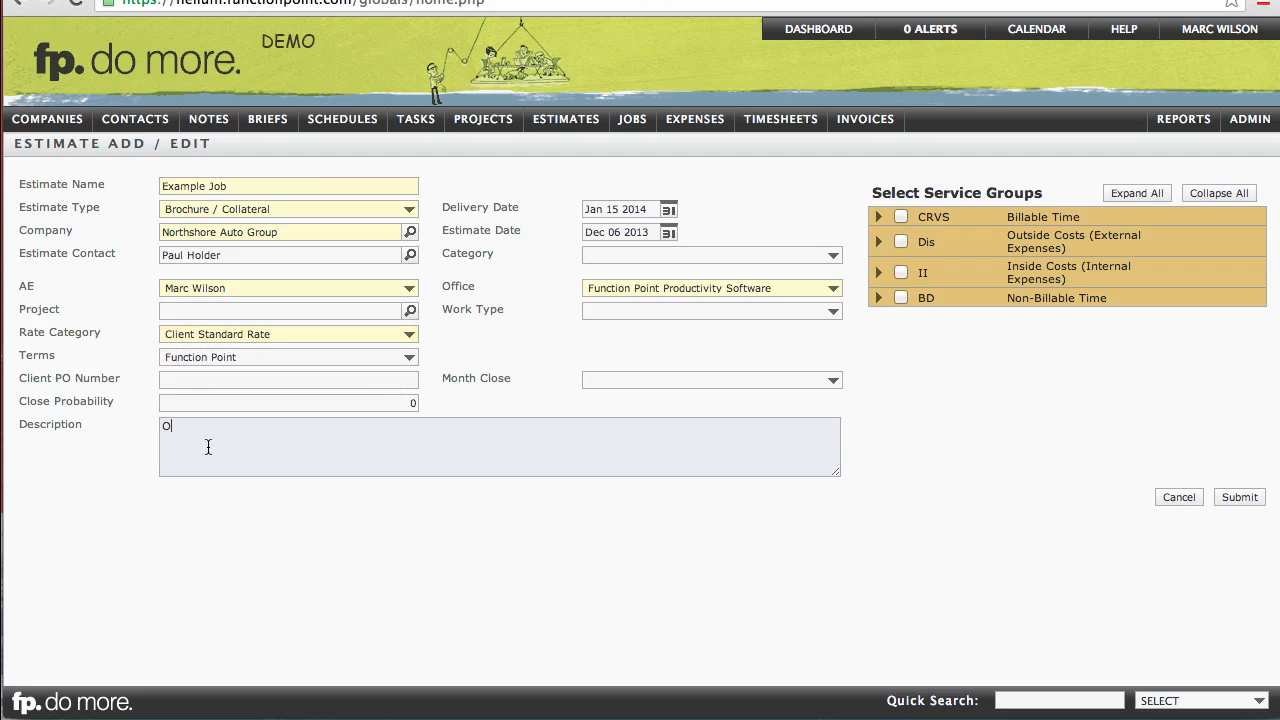
{"action": "type", "text": "verall description of the work."}
{"action": "left_click", "coordinate": [797, 211]}
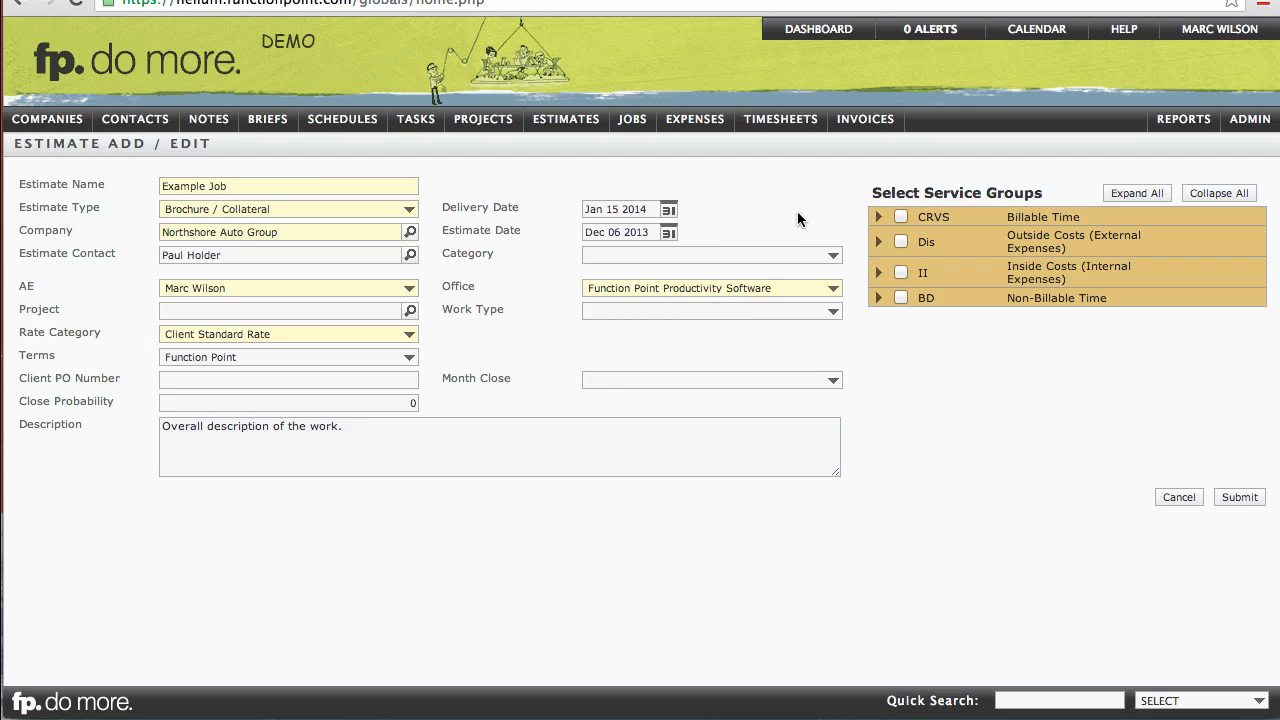
Step: Expand Billable Time and select Research, Design, Copywriting/Editing and Client Management
{"action": "left_click", "coordinate": [879, 217]}
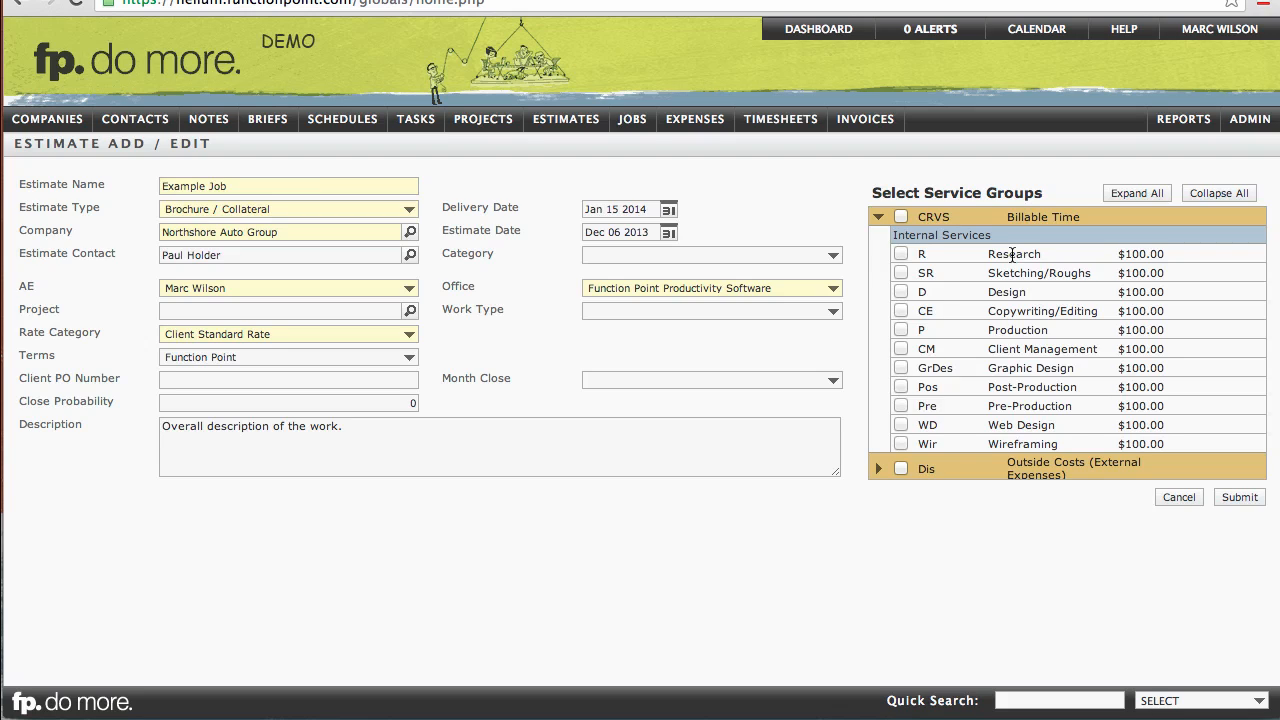
{"action": "left_click", "coordinate": [901, 254]}
{"action": "left_click", "coordinate": [901, 292]}
{"action": "left_click", "coordinate": [901, 311]}
{"action": "left_click", "coordinate": [901, 349]}
Step: Expand the Outside Costs group and select Photography
{"action": "scroll", "coordinate": [945, 350], "scroll_direction": "down", "scroll_amount": 2}
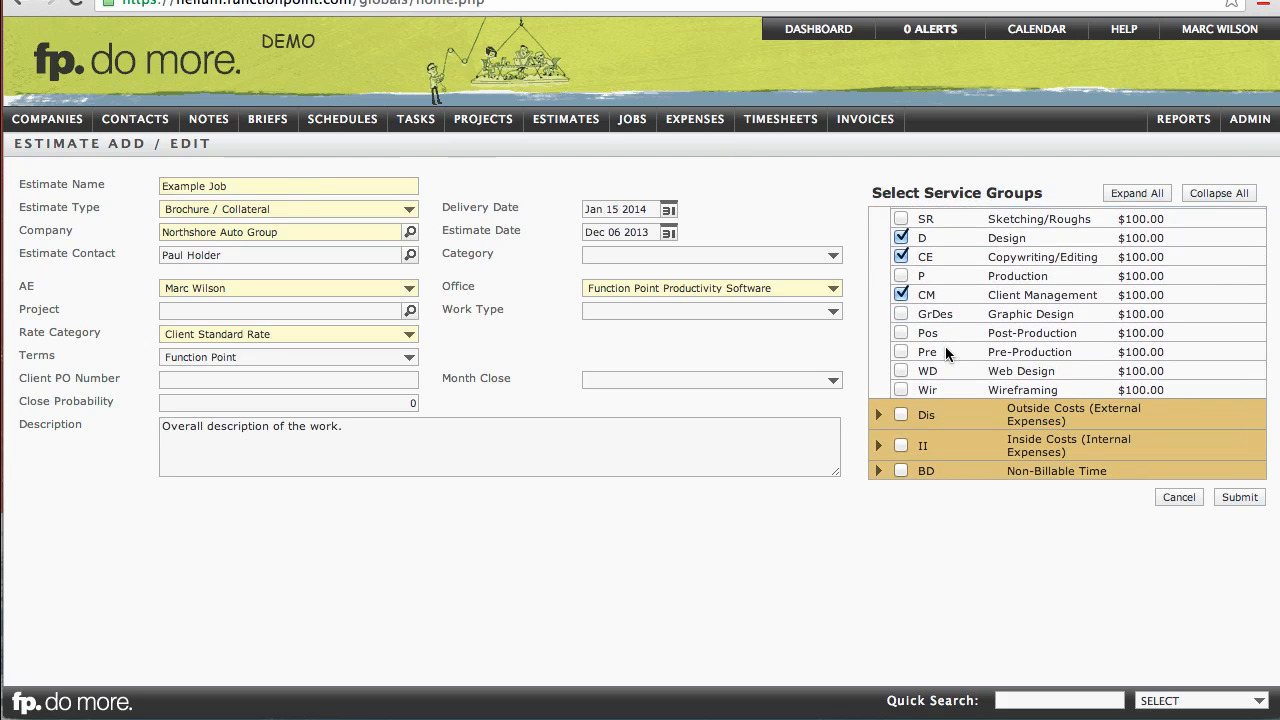
{"action": "left_click", "coordinate": [878, 414]}
{"action": "scroll", "coordinate": [949, 368], "scroll_direction": "down", "scroll_amount": 2}
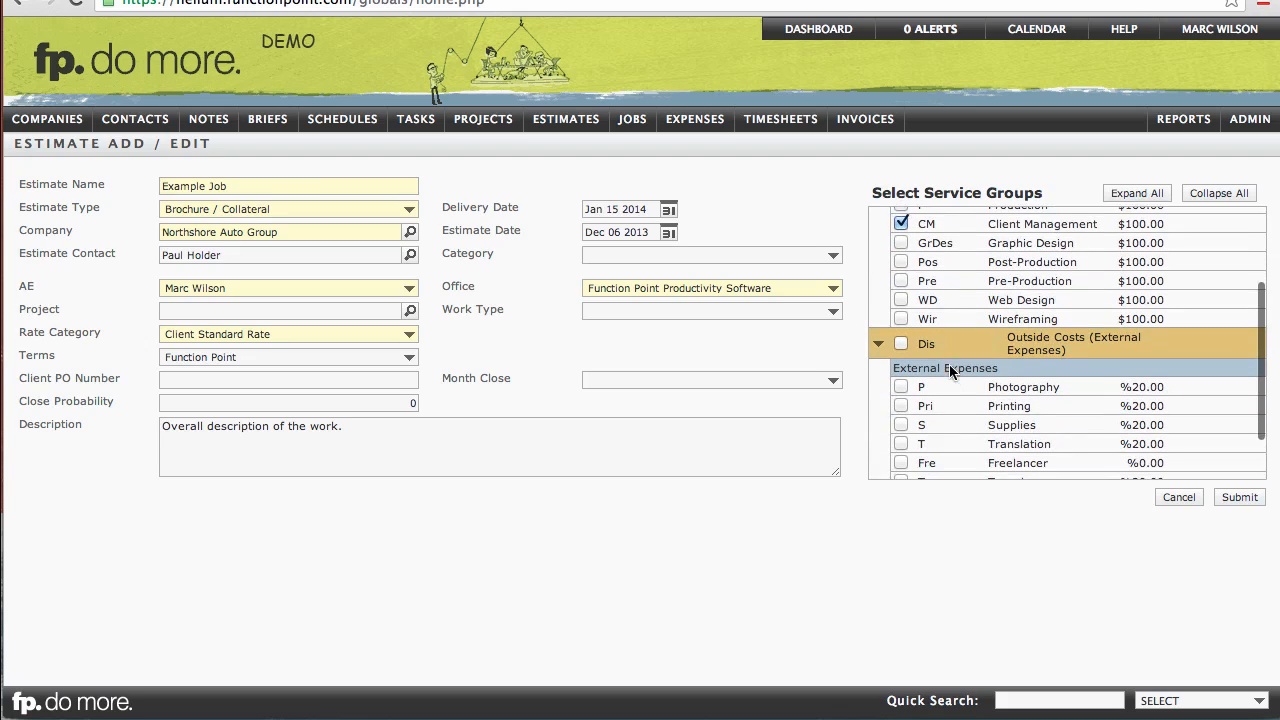
{"action": "scroll", "coordinate": [950, 367], "scroll_direction": "down", "scroll_amount": 1}
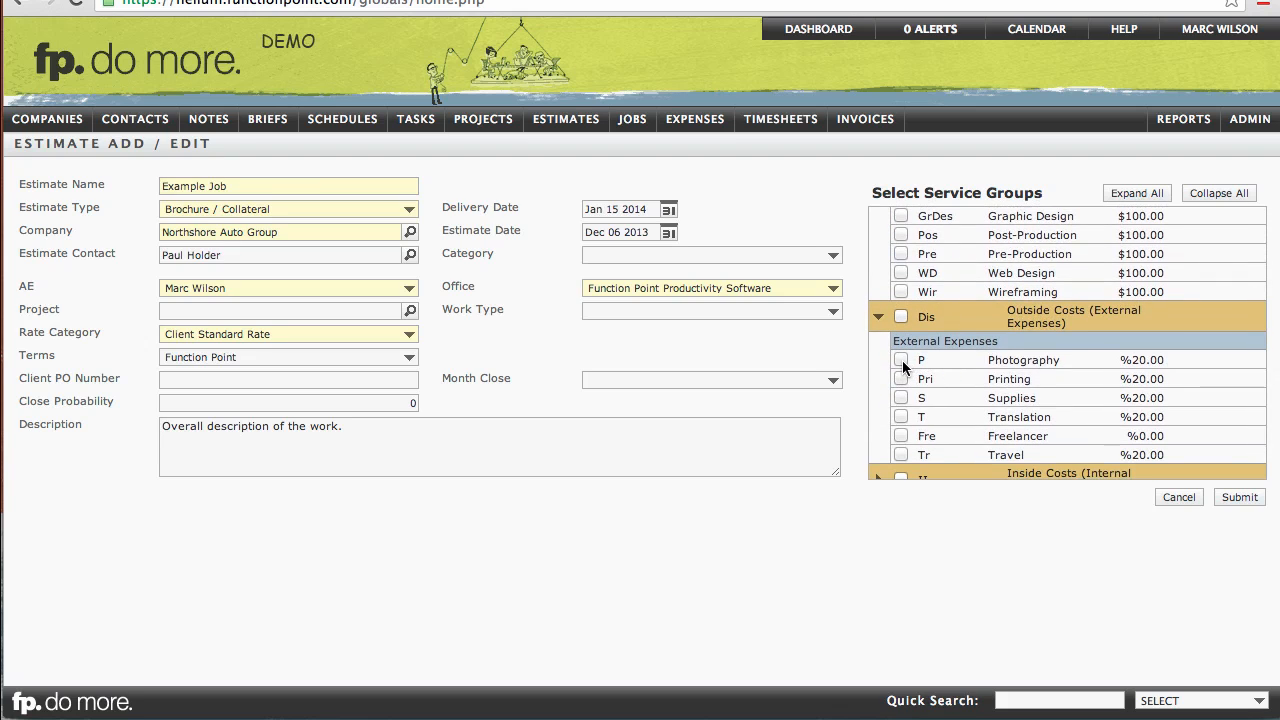
{"action": "left_click", "coordinate": [901, 360]}
Step: Expand the Inside Costs group and select Color Proofs
{"action": "scroll", "coordinate": [950, 345], "scroll_direction": "down", "scroll_amount": 1}
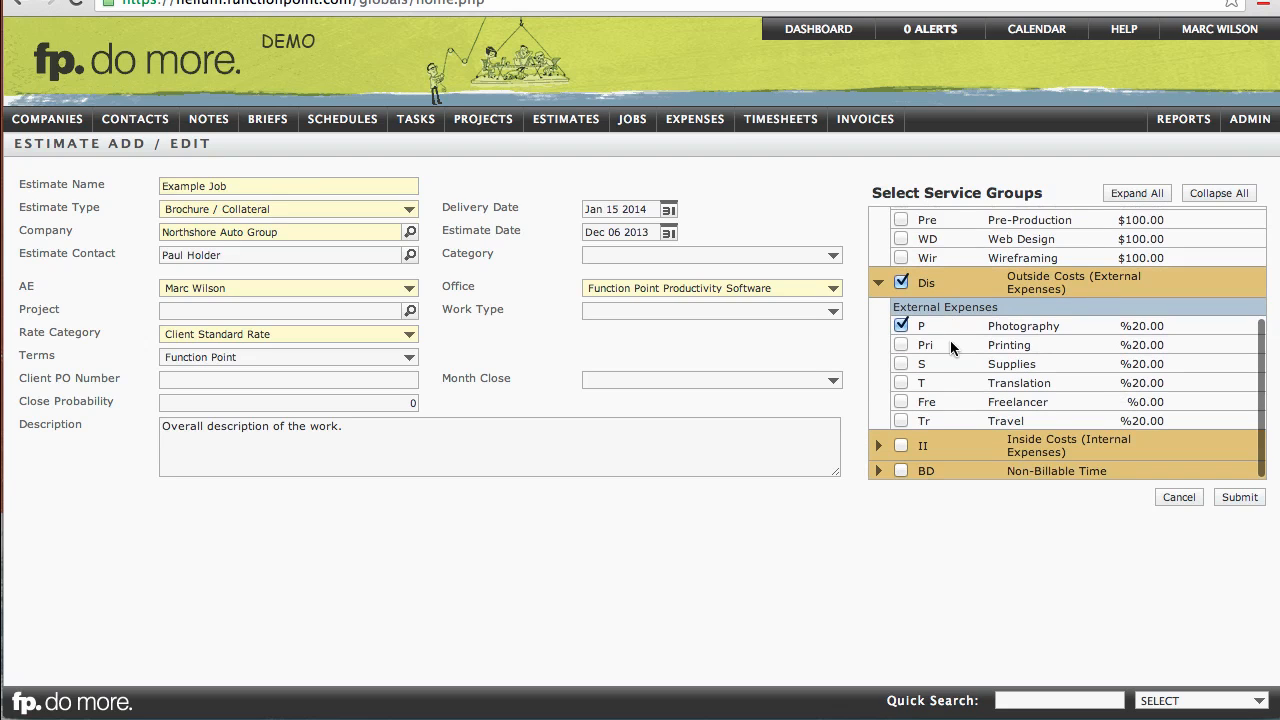
{"action": "left_click", "coordinate": [879, 447]}
{"action": "scroll", "coordinate": [956, 380], "scroll_direction": "down", "scroll_amount": 4}
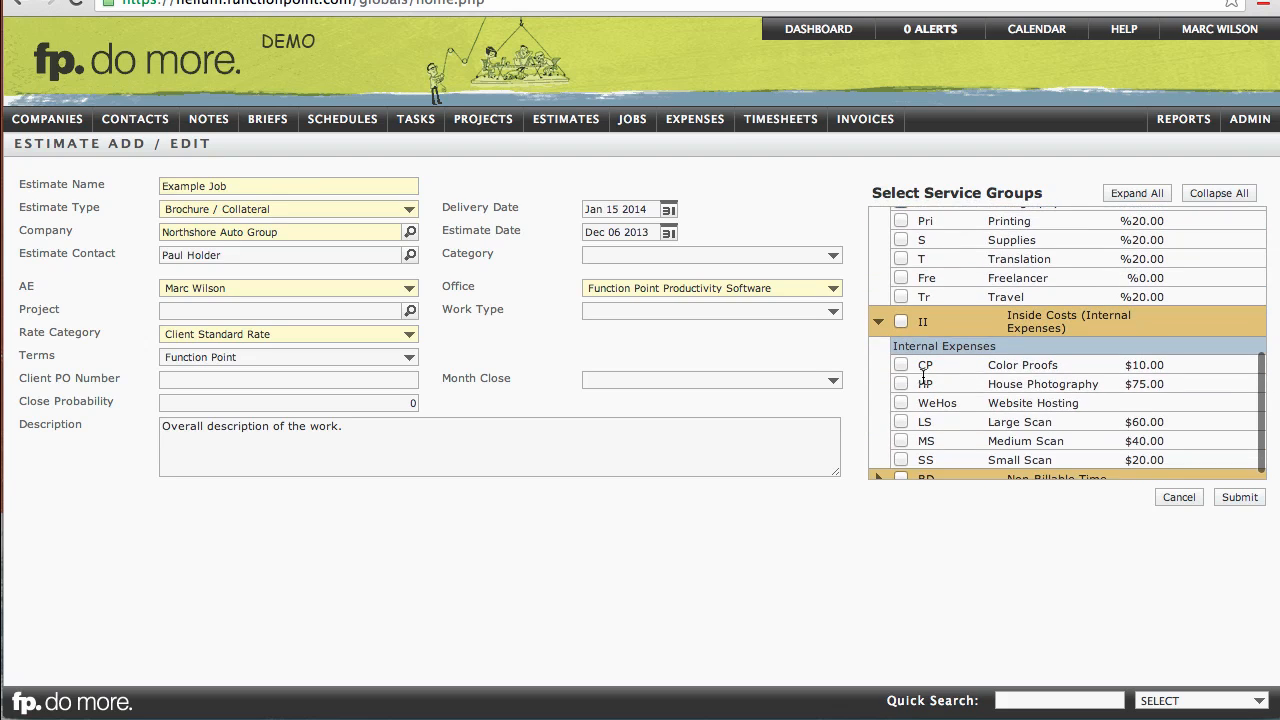
{"action": "left_click", "coordinate": [900, 365]}
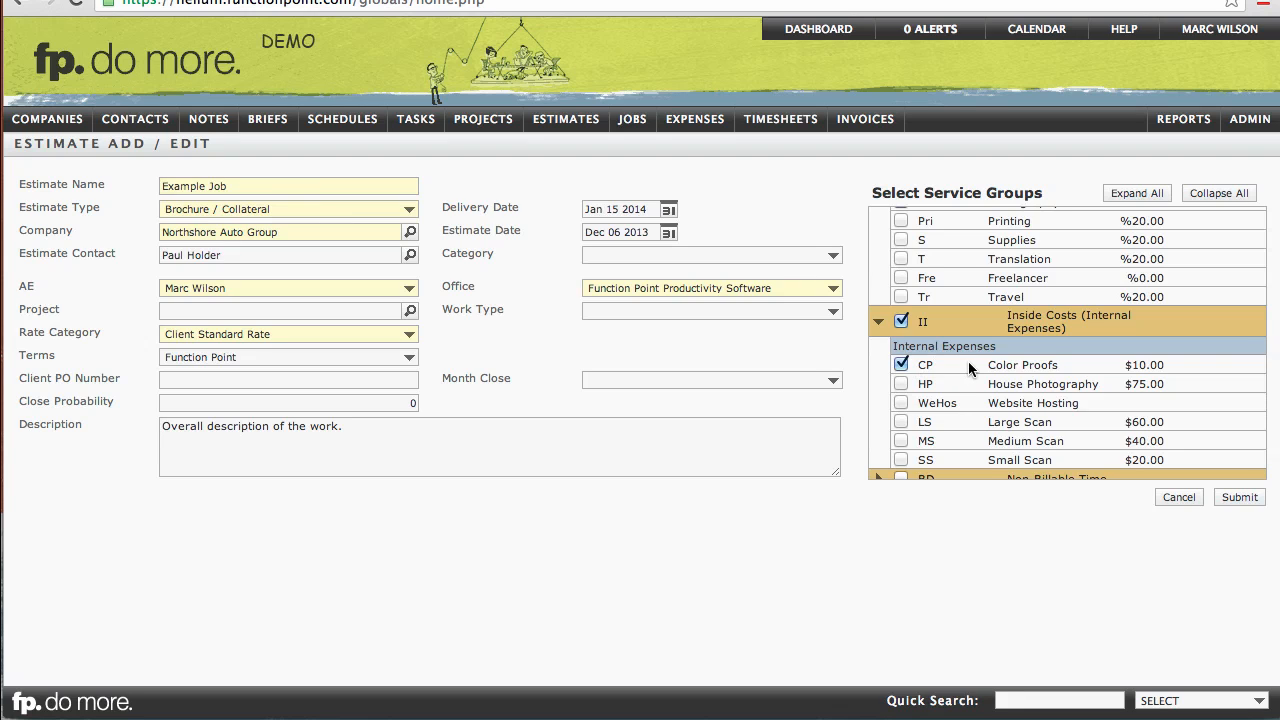
Step: Submit the new estimate
{"action": "scroll", "coordinate": [968, 361], "scroll_direction": "up", "scroll_amount": 3}
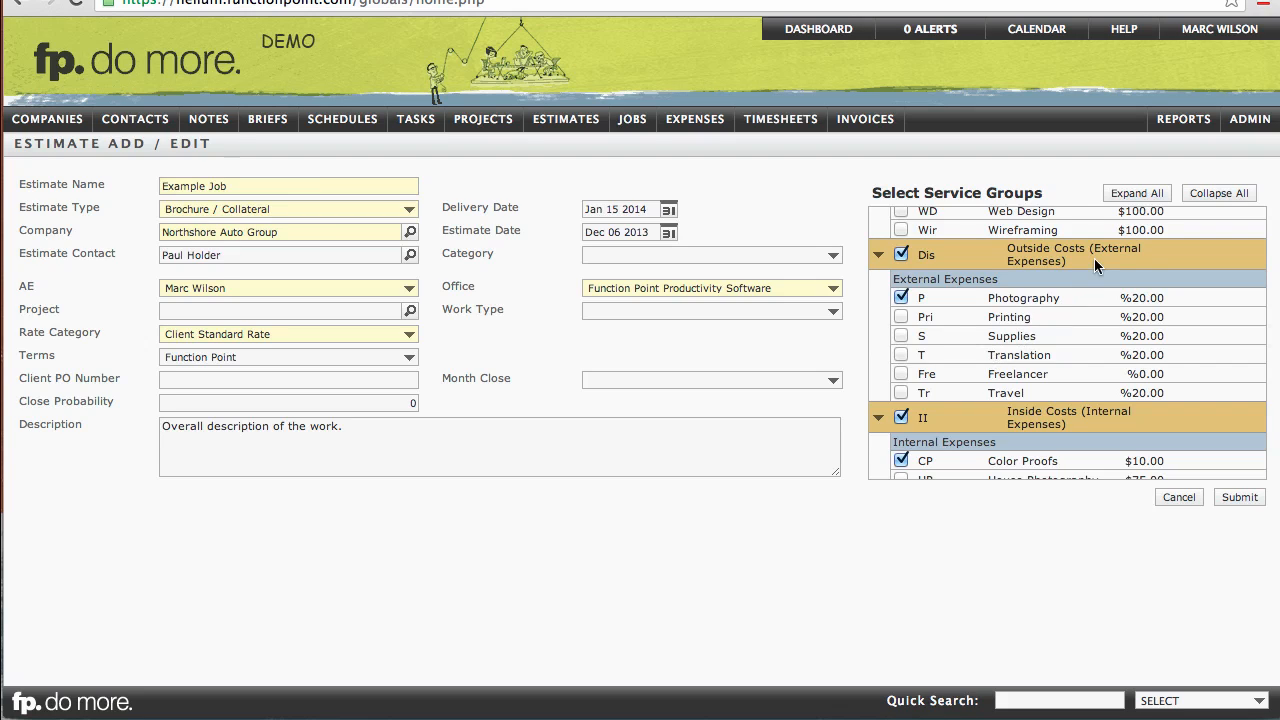
{"action": "scroll", "coordinate": [1094, 258], "scroll_direction": "down", "scroll_amount": 1}
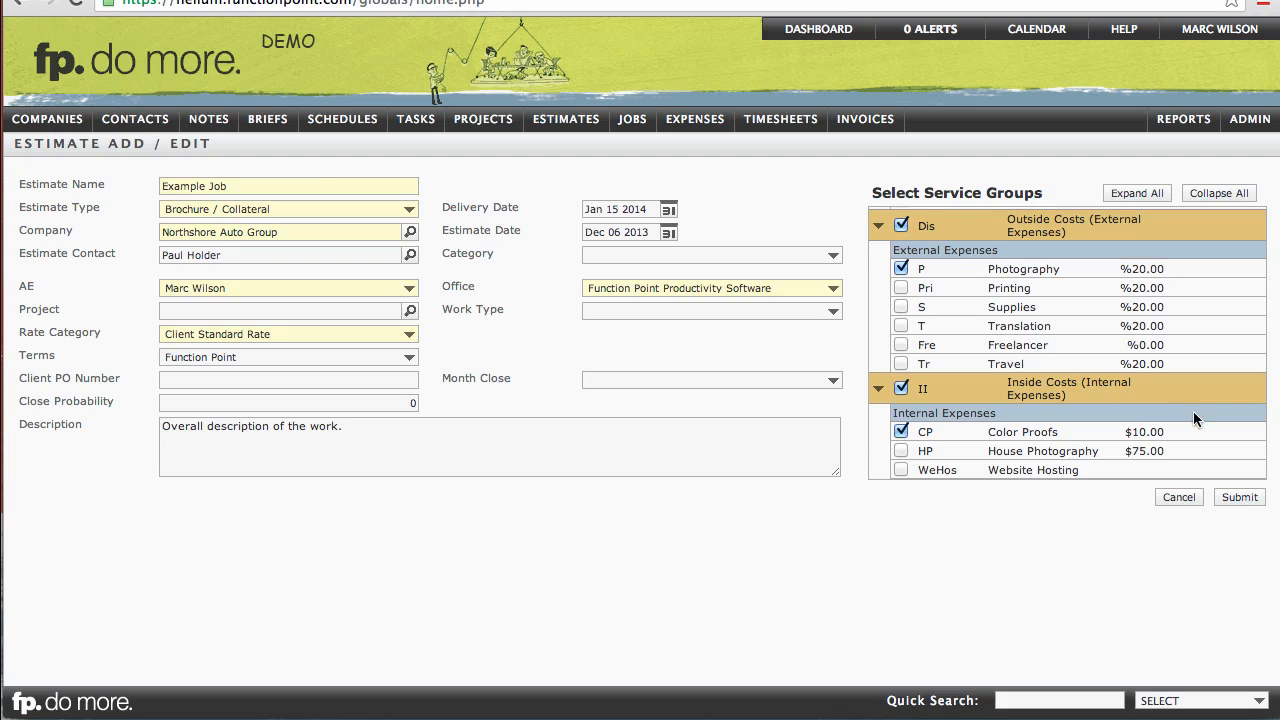
{"action": "left_click", "coordinate": [1237, 500]}
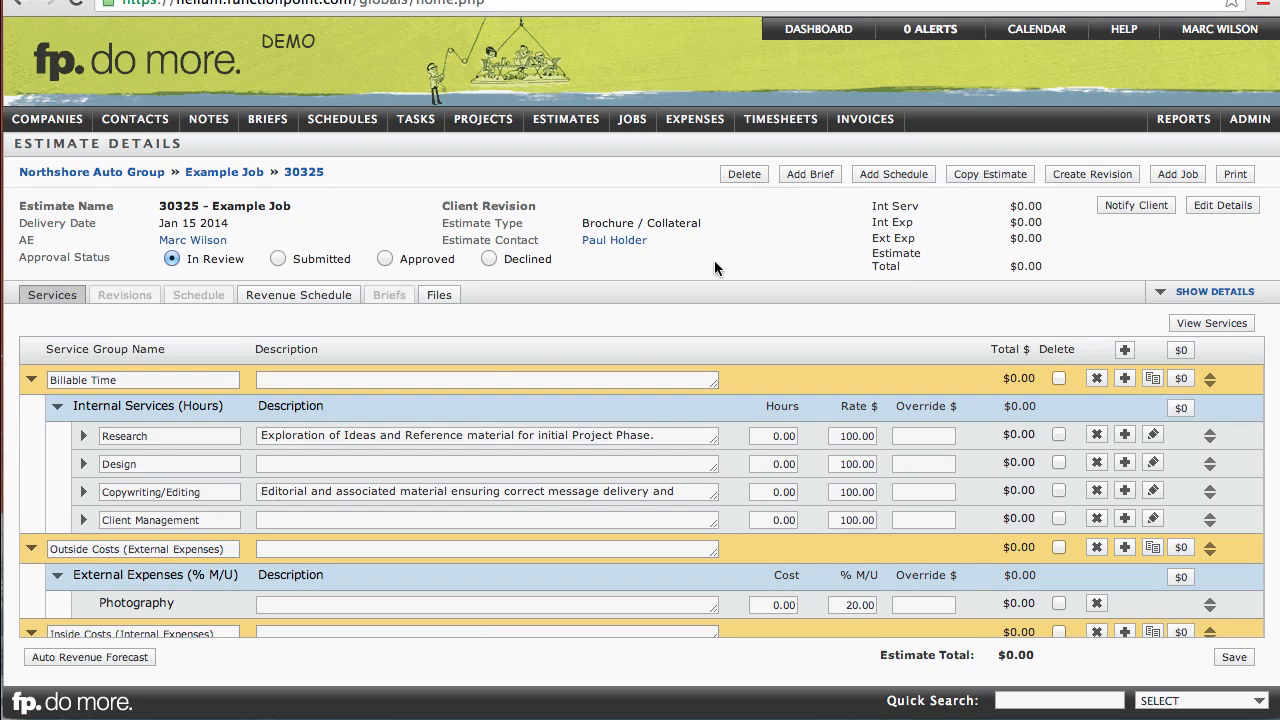
Step: Examine the service rows and the Billable Time description field in the estimate details
{"action": "left_click", "coordinate": [226, 436]}
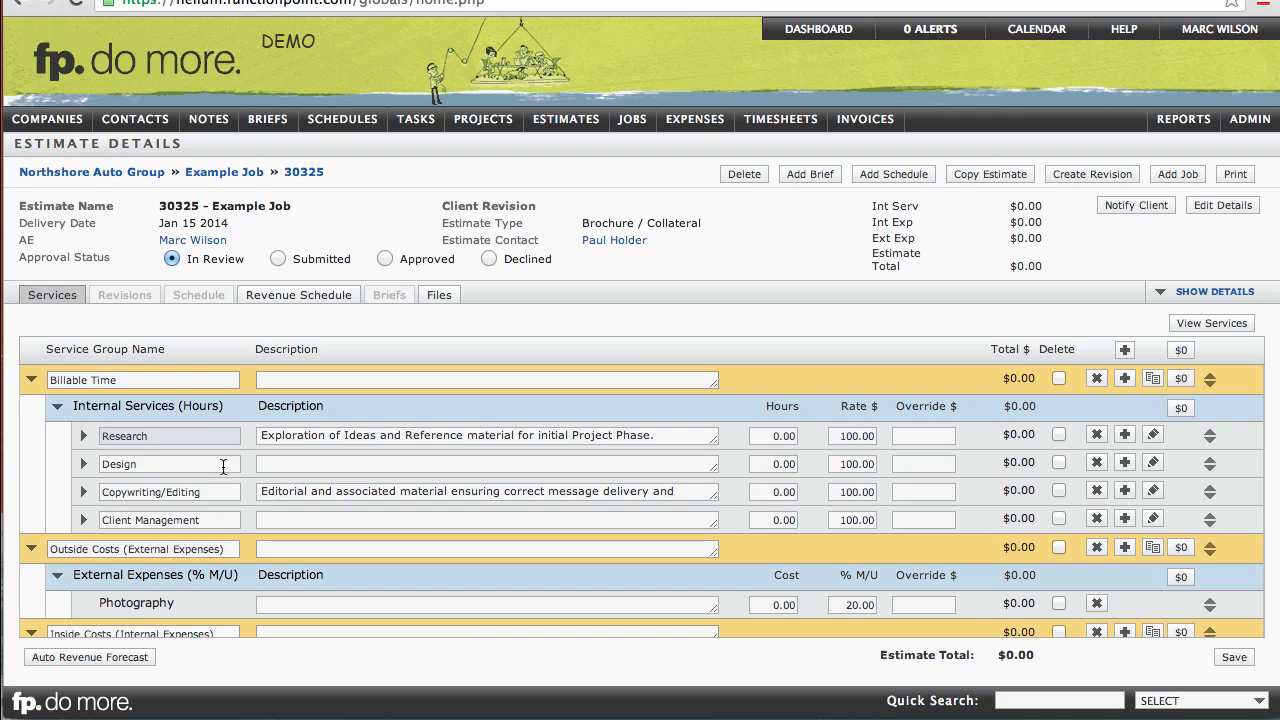
{"action": "left_click", "coordinate": [223, 466]}
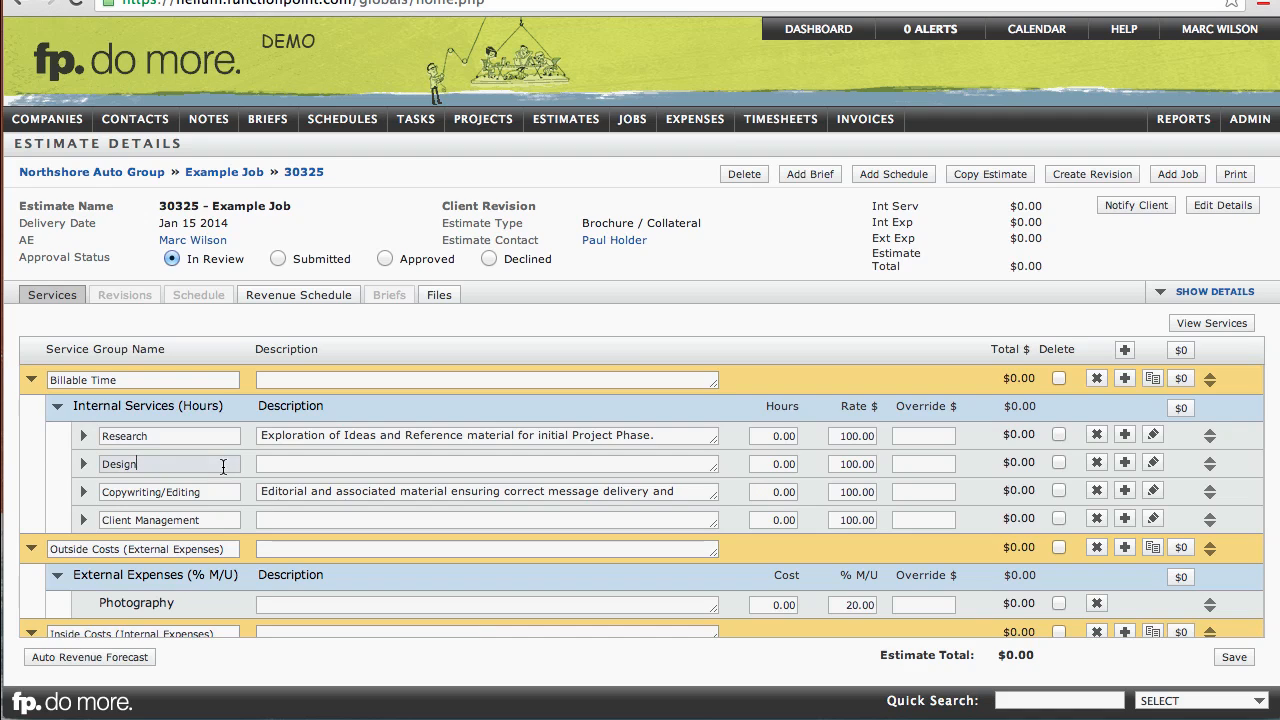
{"action": "left_click", "coordinate": [413, 436]}
{"action": "left_click", "coordinate": [571, 378]}
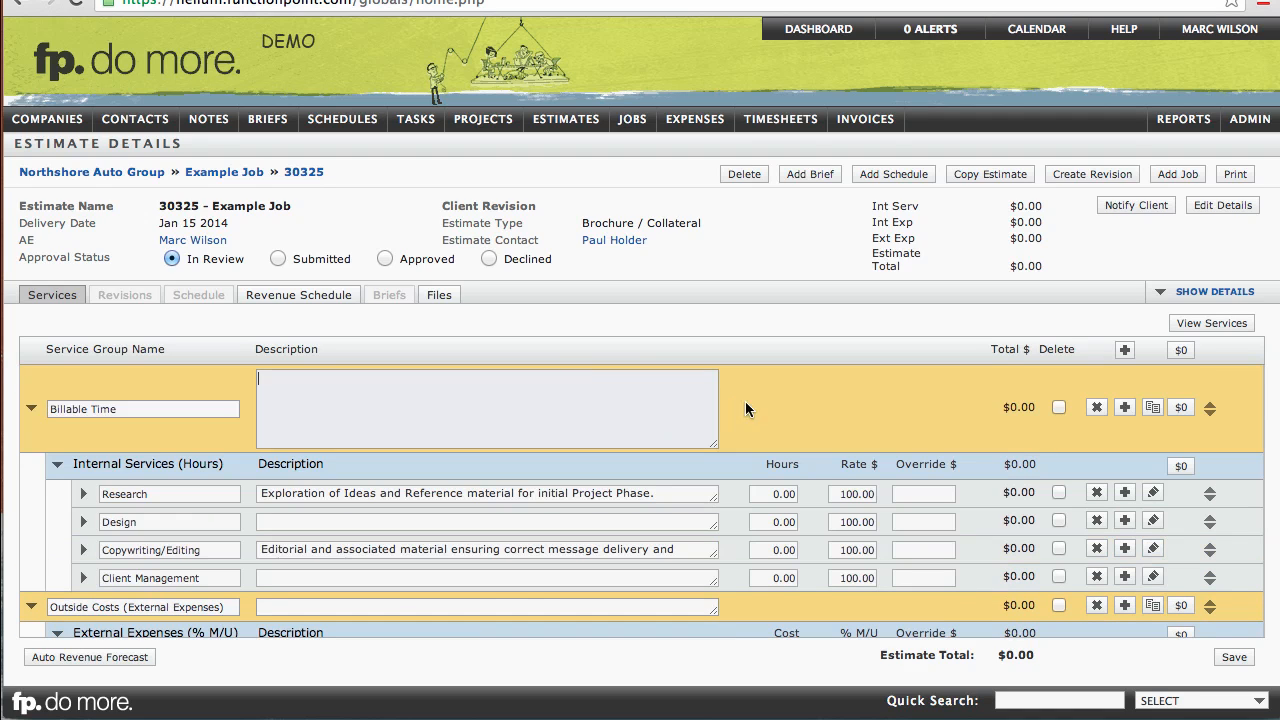
{"action": "left_click", "coordinate": [760, 403]}
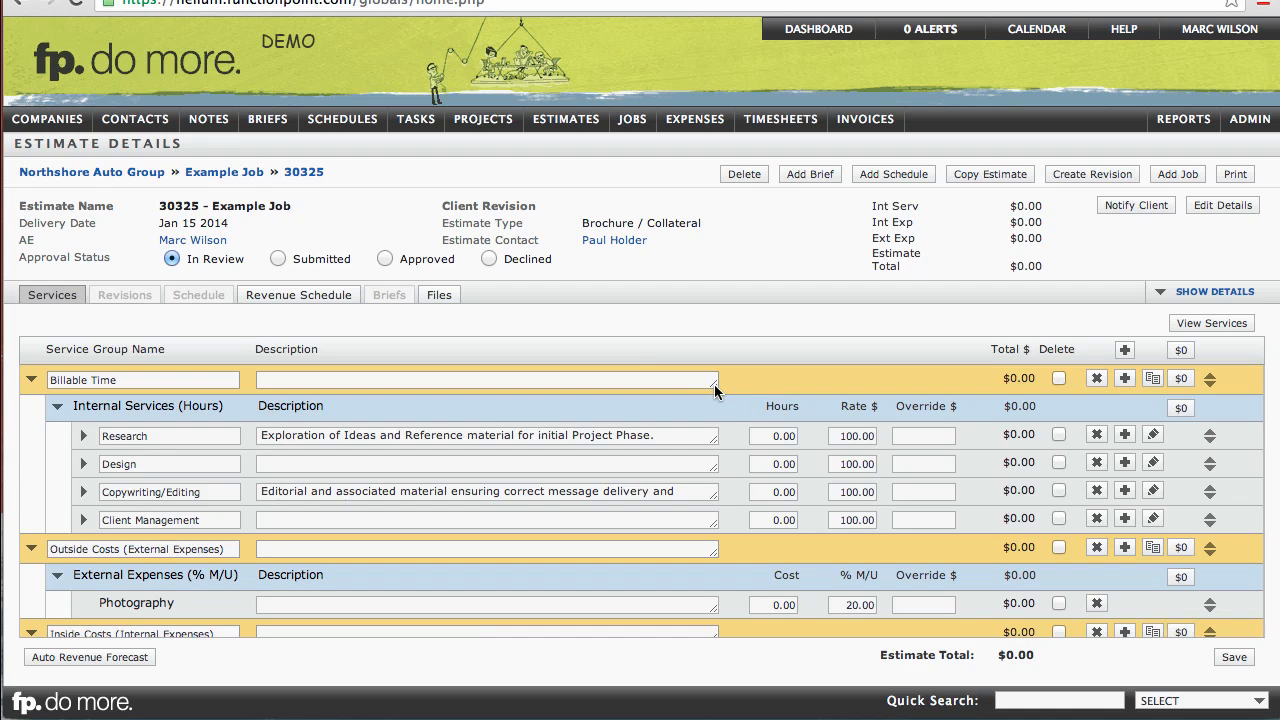
{"action": "mouse_move", "coordinate": [714, 384]}
{"action": "left_mouse_down"}
{"action": "mouse_move", "coordinate": [714, 562]}
{"action": "mouse_move", "coordinate": [714, 365]}
{"action": "left_mouse_up"}
Step: Set the hours to 5 for Research and 20 for Design
{"action": "left_click_drag", "start_coordinate": [766, 435], "coordinate": [803, 435]}
{"action": "type", "text": "5"}
{"action": "left_click", "coordinate": [809, 392]}
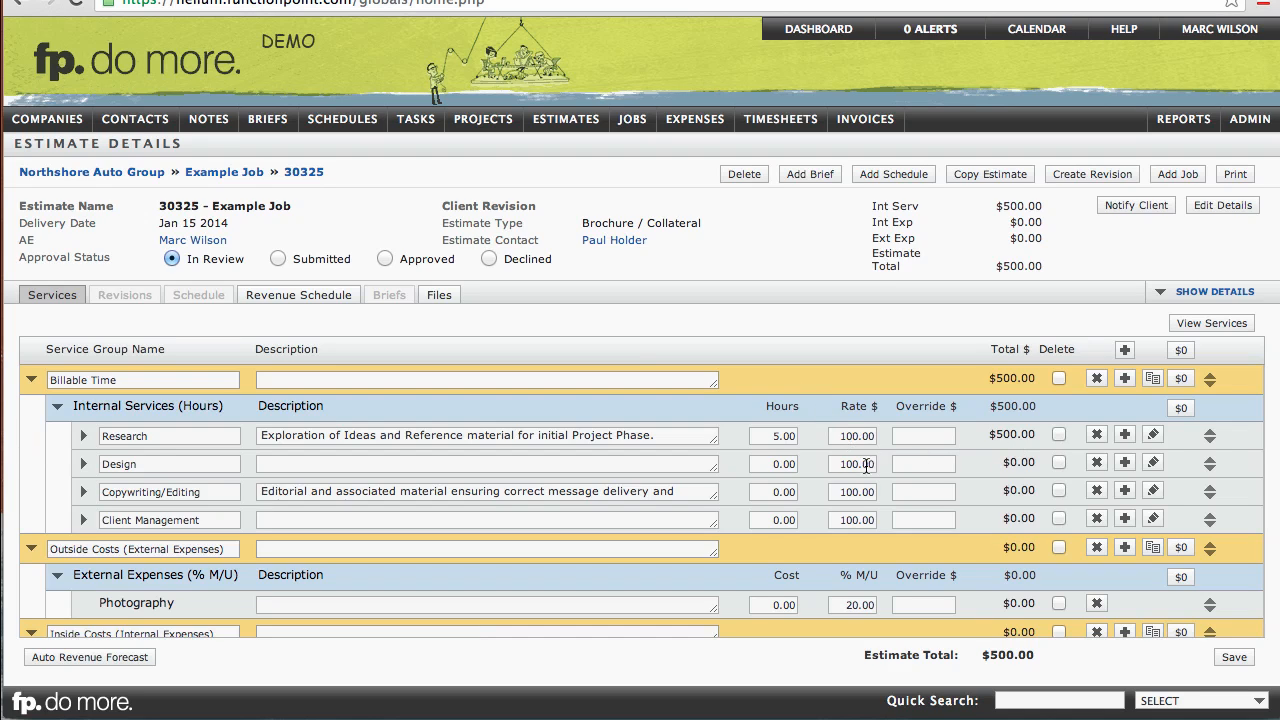
{"action": "left_click_drag", "start_coordinate": [762, 464], "coordinate": [797, 463]}
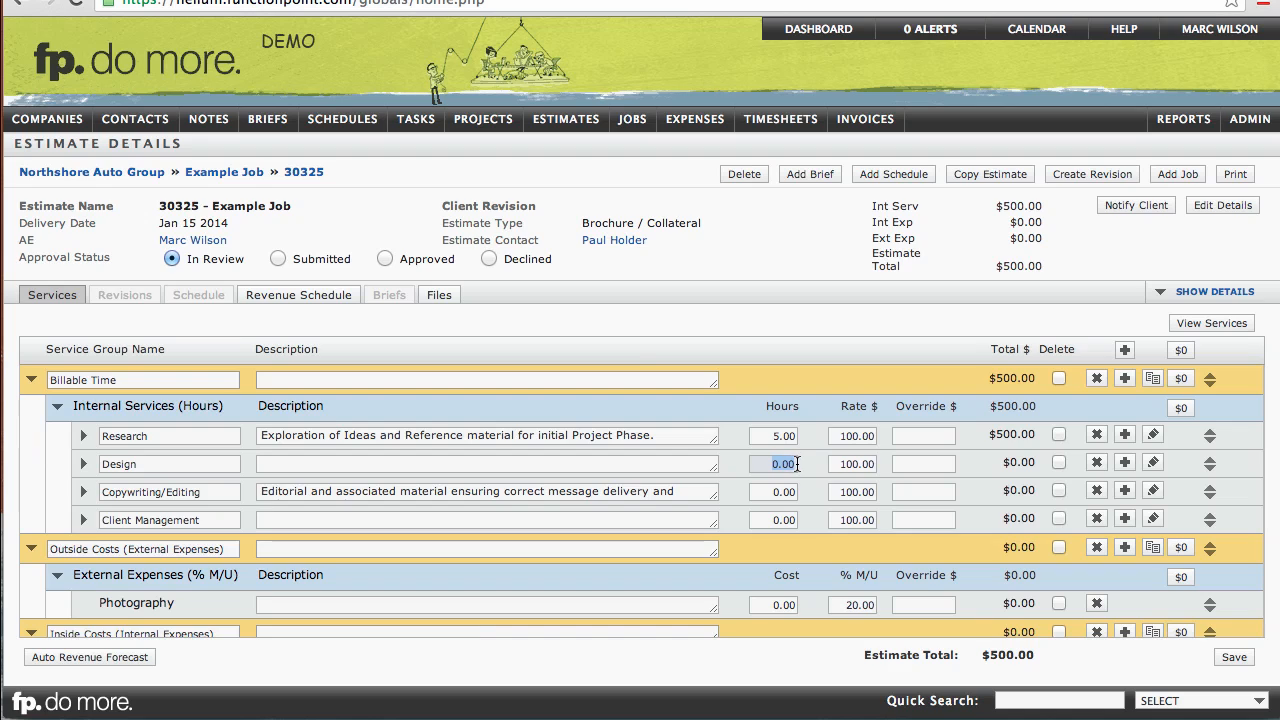
{"action": "type", "text": "20"}
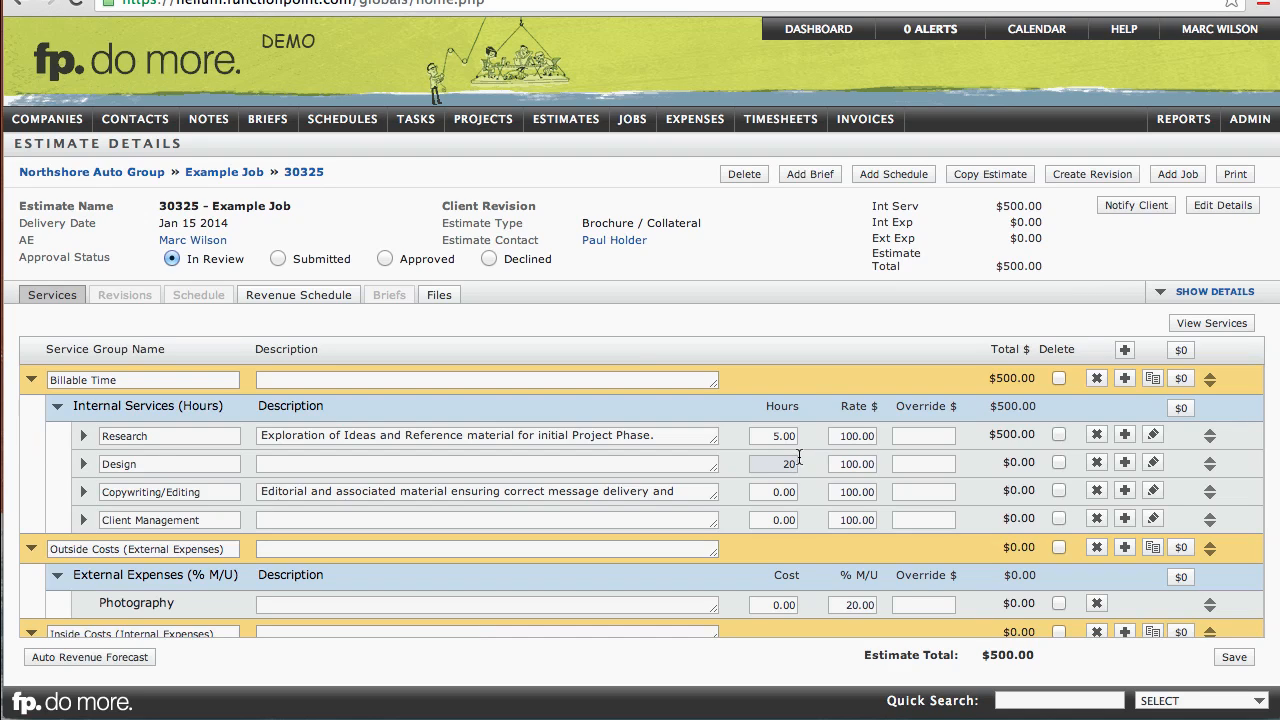
Step: Override the Design service amount with 2500
{"action": "left_click", "coordinate": [811, 400]}
{"action": "left_click", "coordinate": [942, 467]}
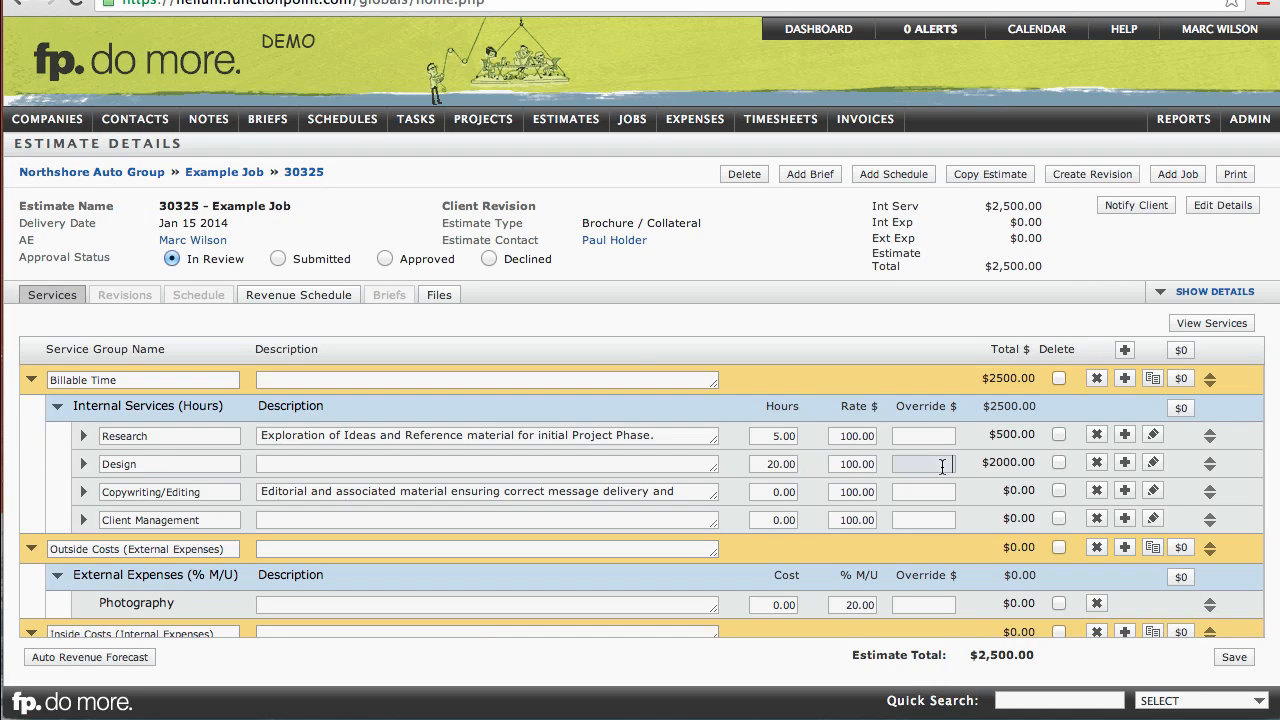
{"action": "type", "text": "2500"}
{"action": "left_click", "coordinate": [938, 395]}
Step: Set the hours to 15 for Copywriting/Editing and 10 for Client Management
{"action": "left_click", "coordinate": [806, 492]}
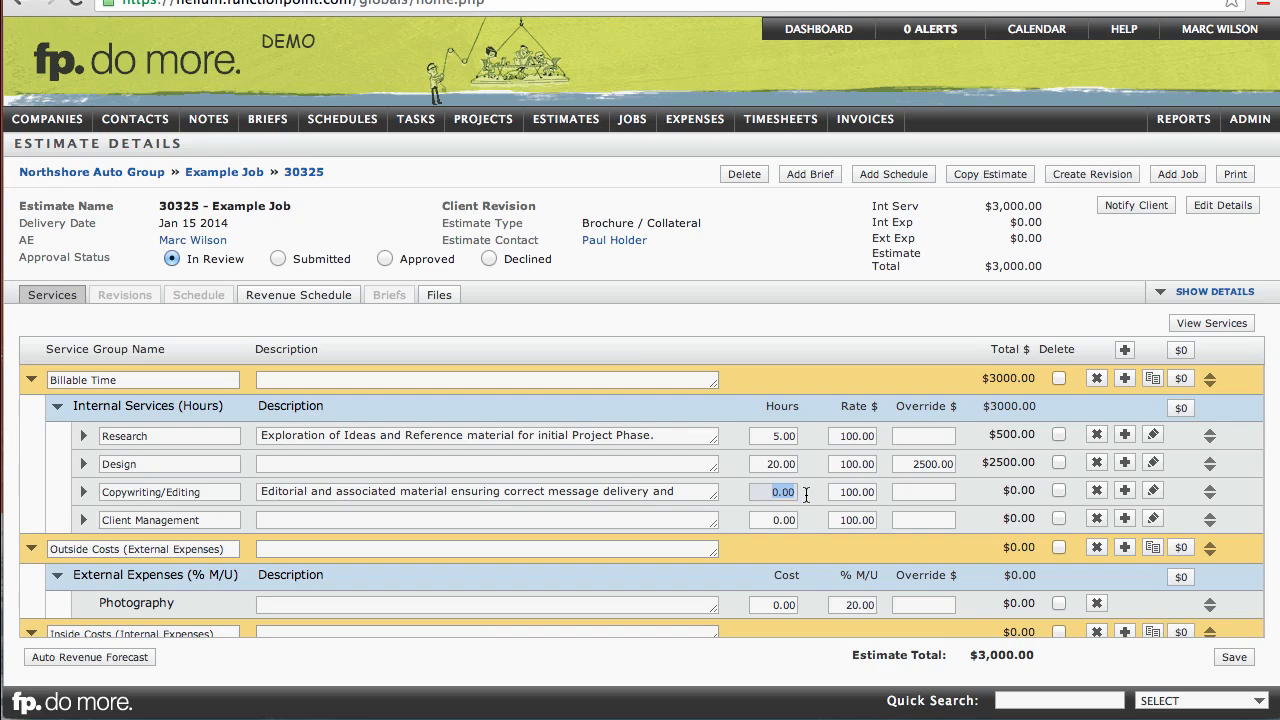
{"action": "type", "text": "15"}
{"action": "left_click", "coordinate": [776, 519]}
{"action": "type", "text": "10"}
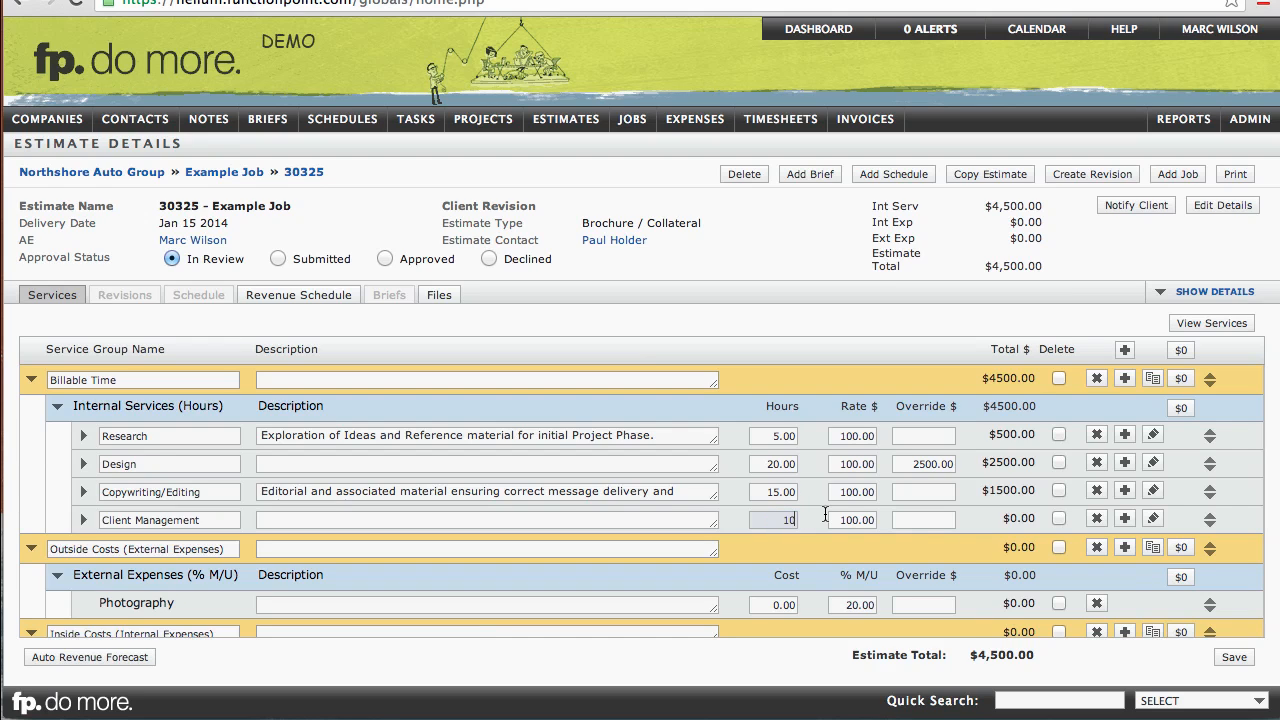
{"action": "left_click", "coordinate": [827, 530]}
Step: Set the Photography external expense cost to 500
{"action": "scroll", "coordinate": [827, 530], "scroll_direction": "down", "scroll_amount": 2}
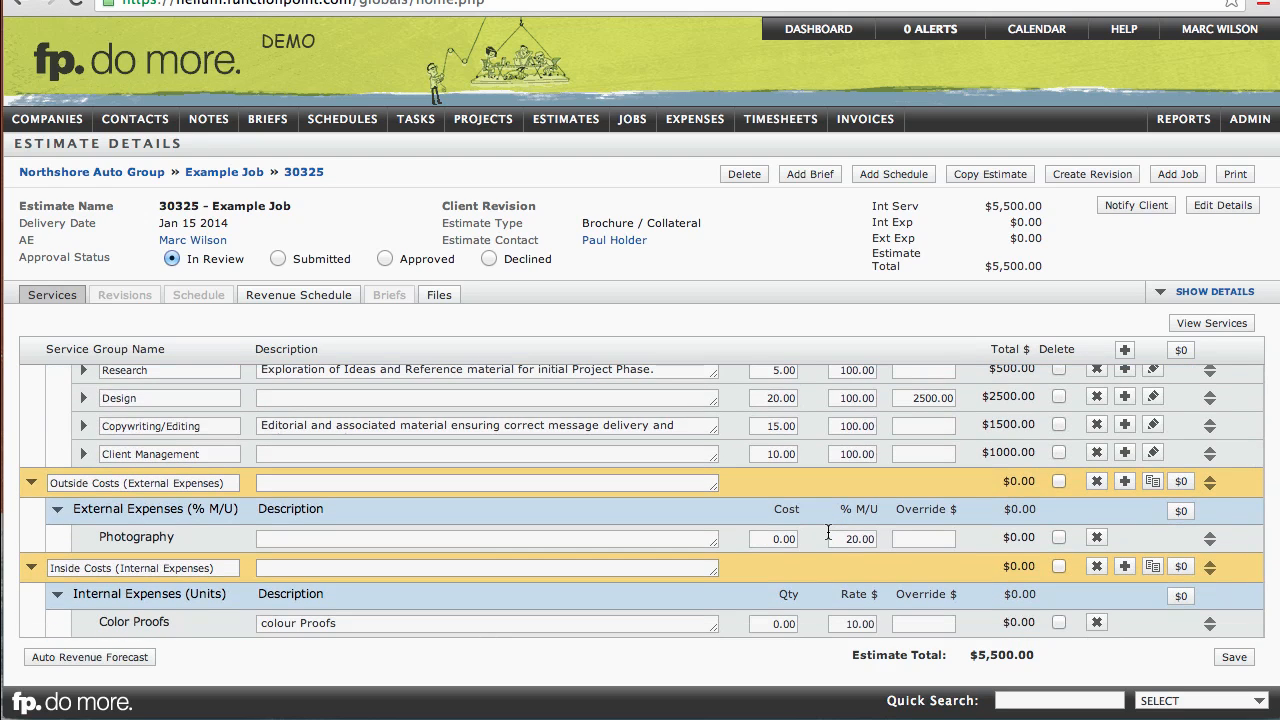
{"action": "left_click", "coordinate": [771, 539]}
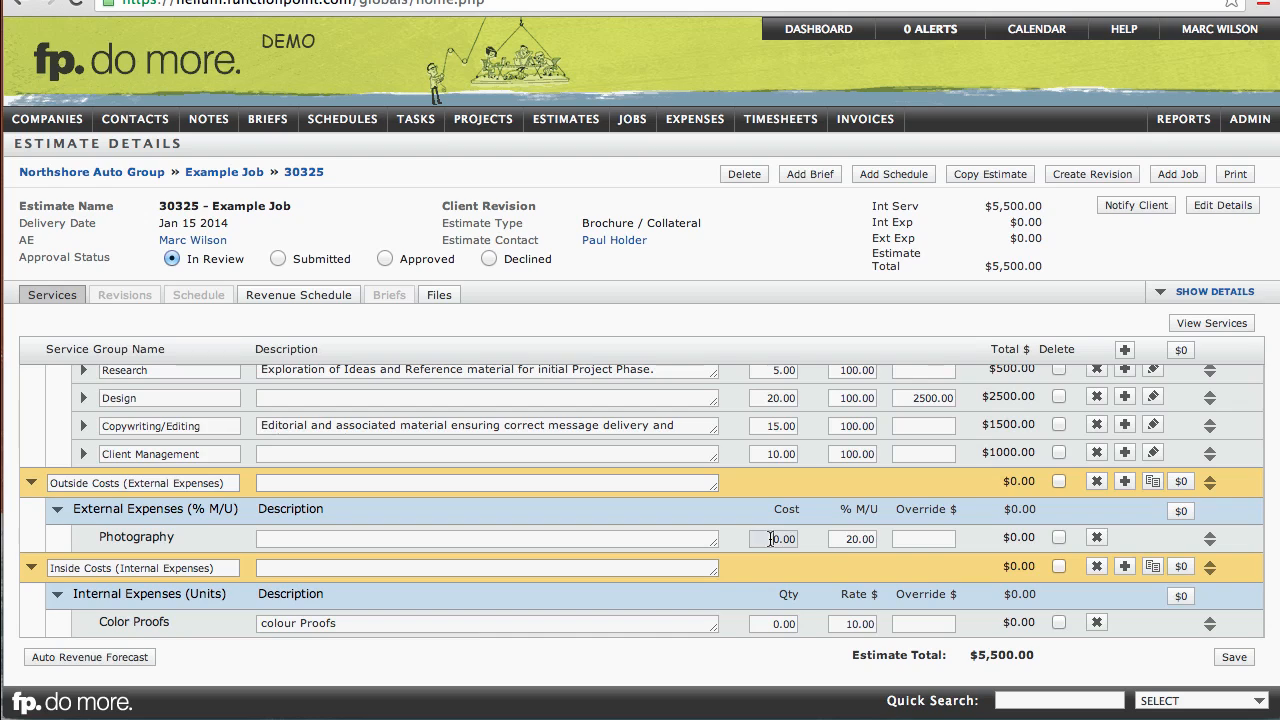
{"action": "left_click_drag", "start_coordinate": [771, 539], "coordinate": [798, 539]}
{"action": "type", "text": "500"}
{"action": "left_click", "coordinate": [834, 538]}
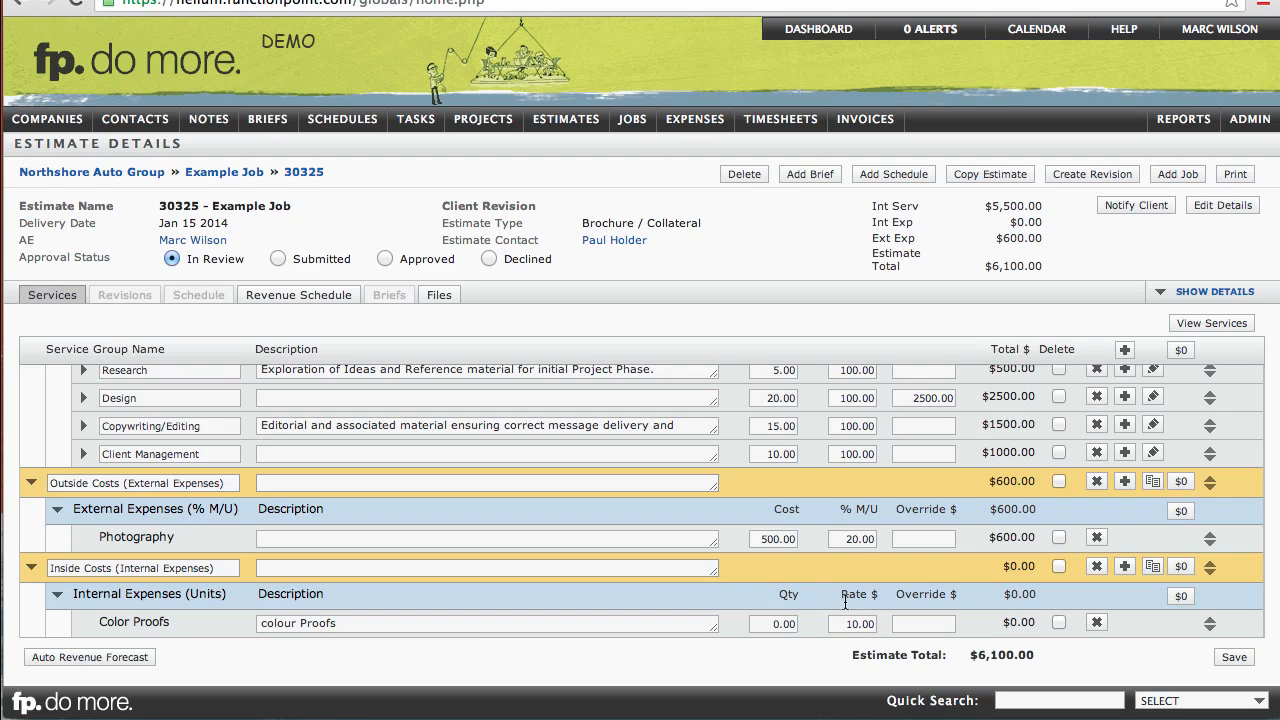
Step: Set the Color Proofs quantity to 5 and rate to 25, and save the estimate services
{"action": "left_click", "coordinate": [771, 623]}
{"action": "type", "text": "5"}
{"action": "left_click", "coordinate": [831, 598]}
{"action": "left_click", "coordinate": [850, 623]}
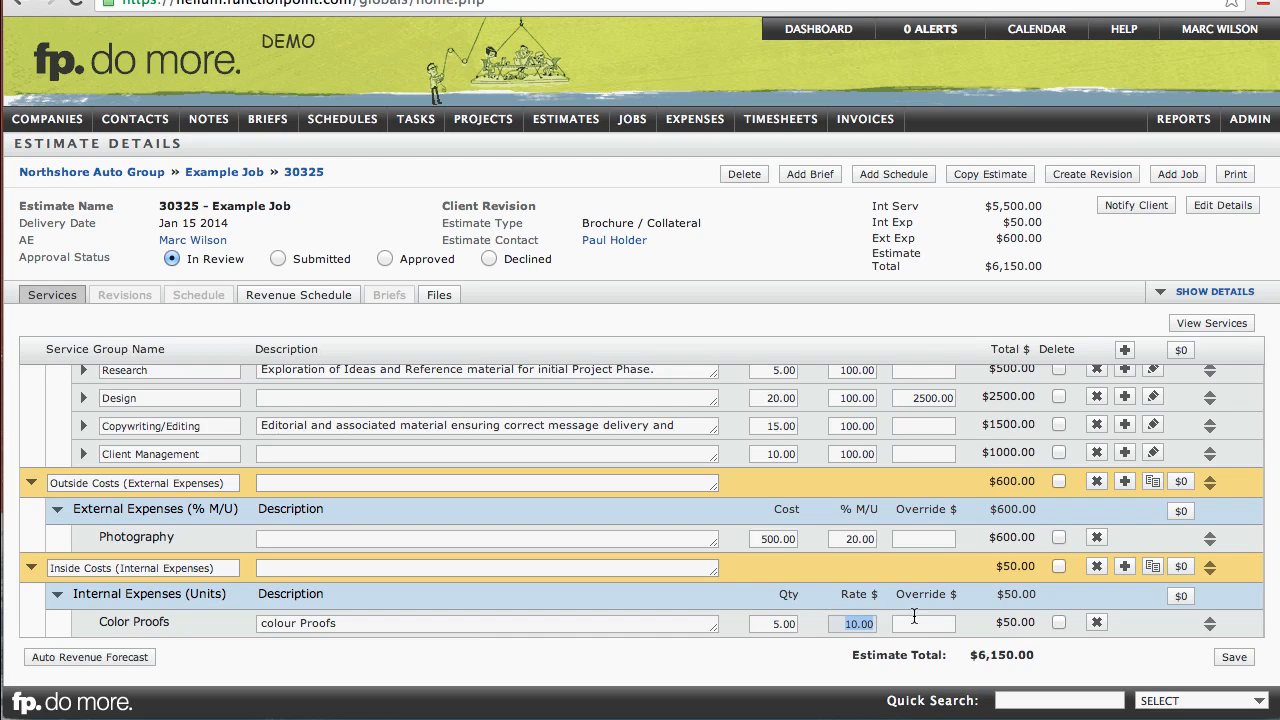
{"action": "type", "text": "25"}
{"action": "left_click", "coordinate": [881, 573]}
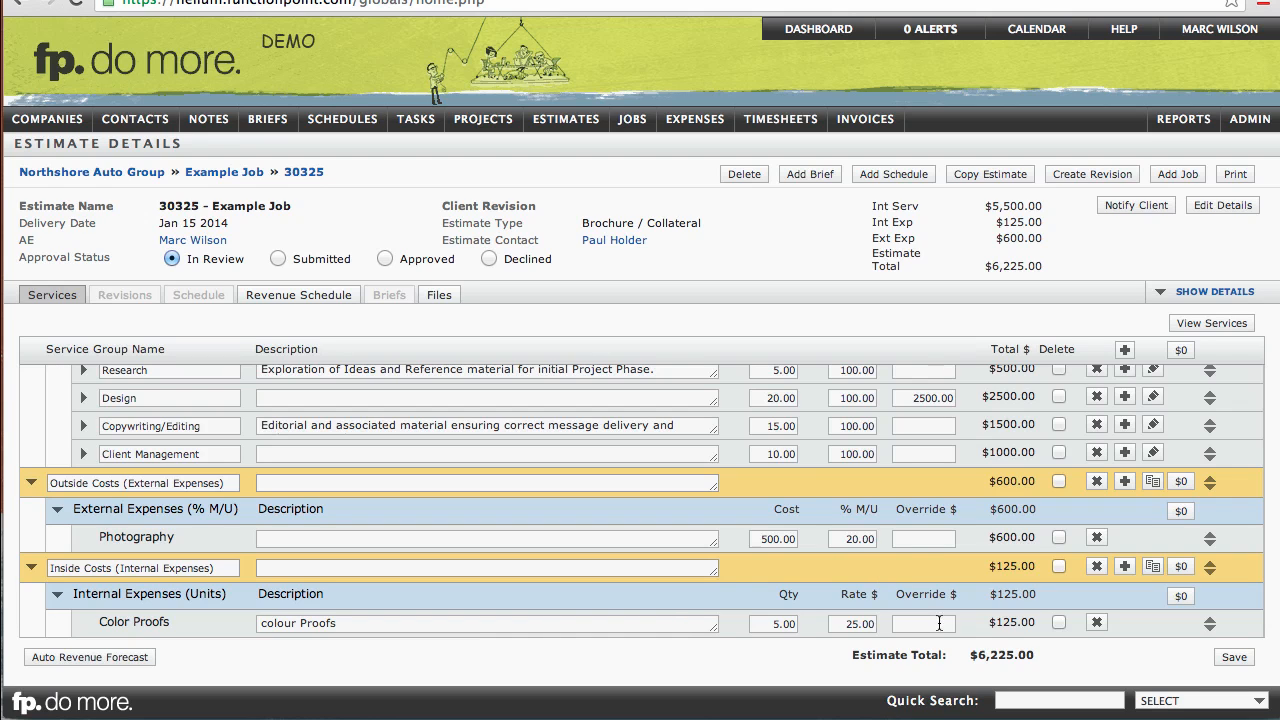
{"action": "left_click", "coordinate": [1234, 659]}
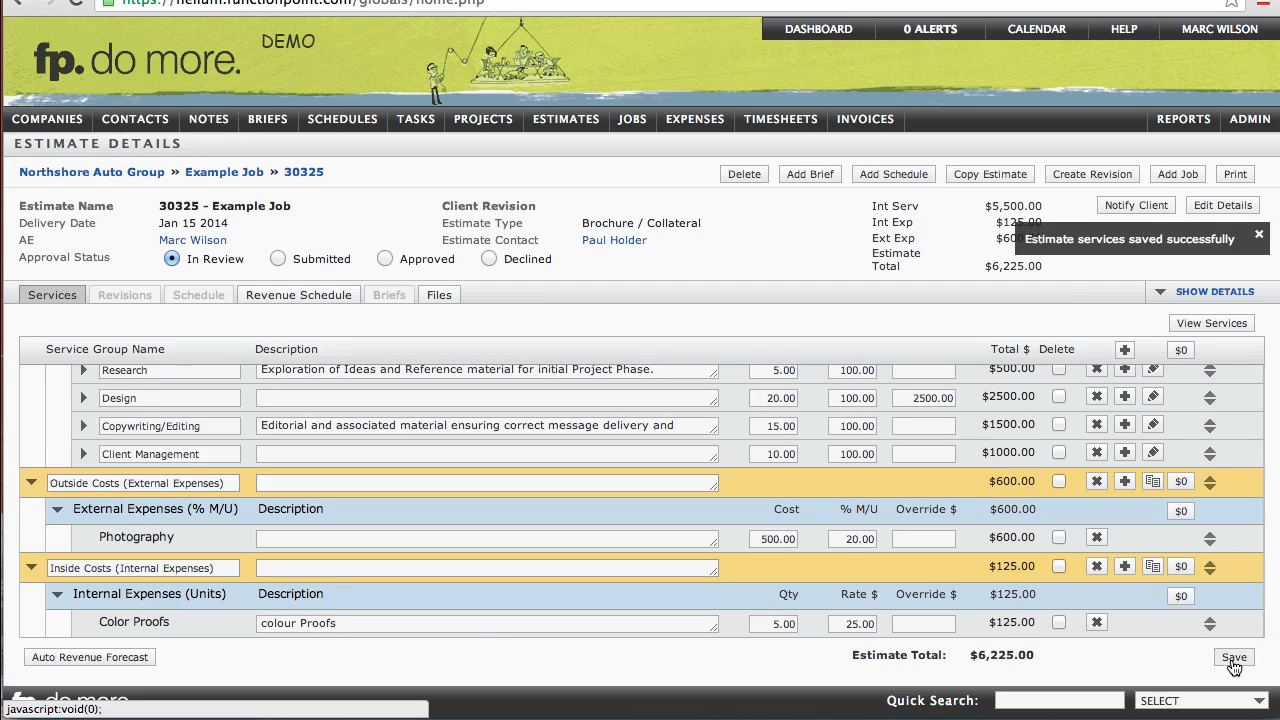
Step: Open the Standard estimate printout and review it before returning to the estimate
{"action": "left_click", "coordinate": [1237, 178]}
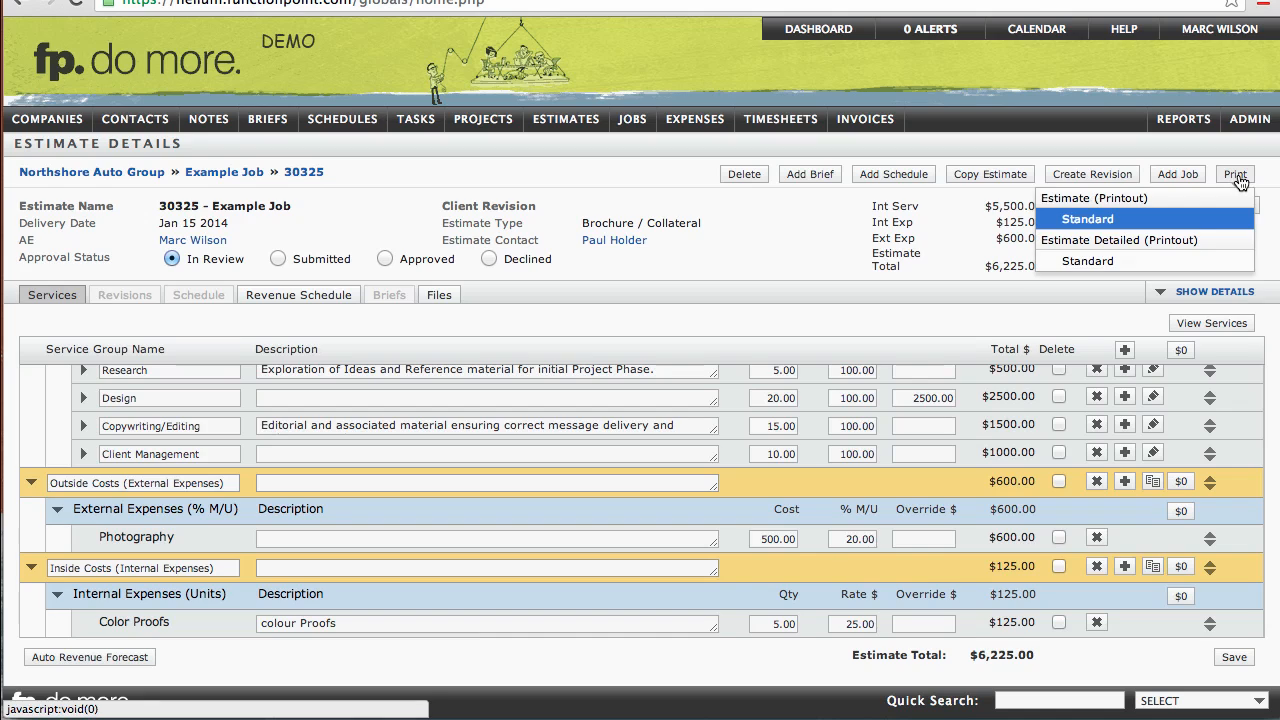
{"action": "left_click", "coordinate": [1088, 219]}
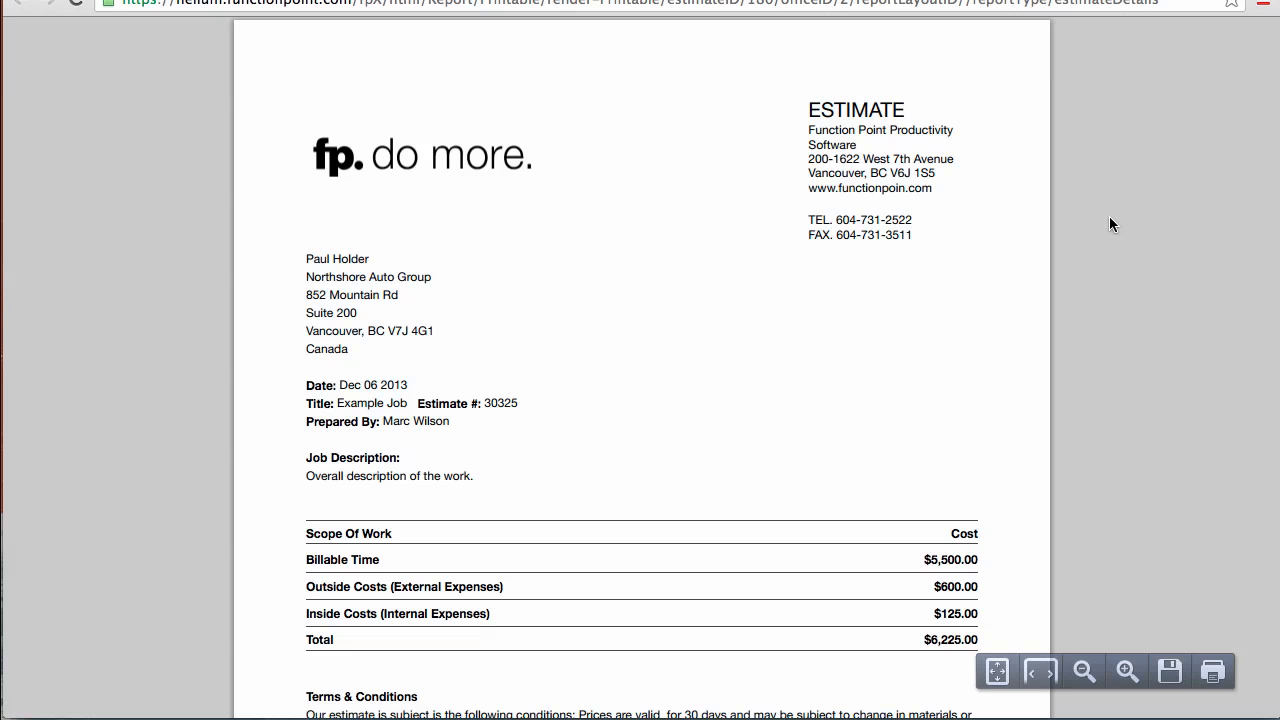
{"action": "scroll", "coordinate": [1085, 224], "scroll_direction": "down", "scroll_amount": 2}
{"action": "scroll", "coordinate": [1085, 224], "scroll_direction": "up", "scroll_amount": 1}
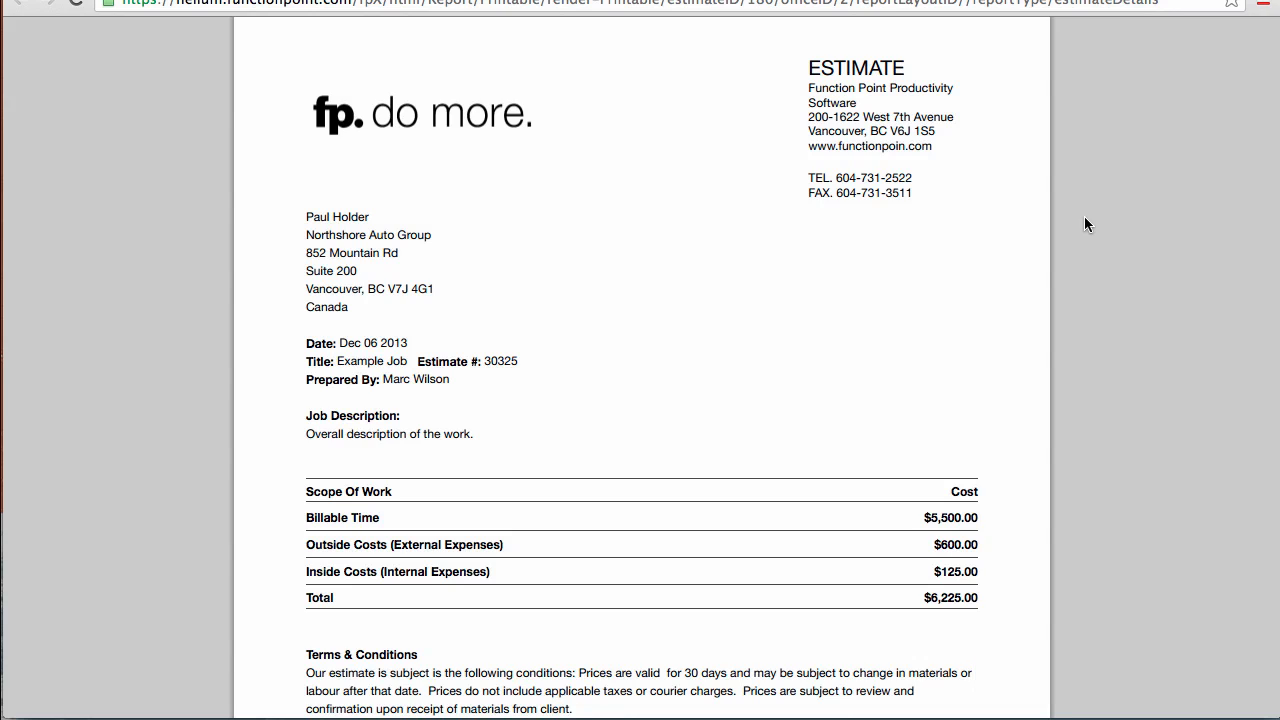
{"action": "left_click", "coordinate": [462, 0]}
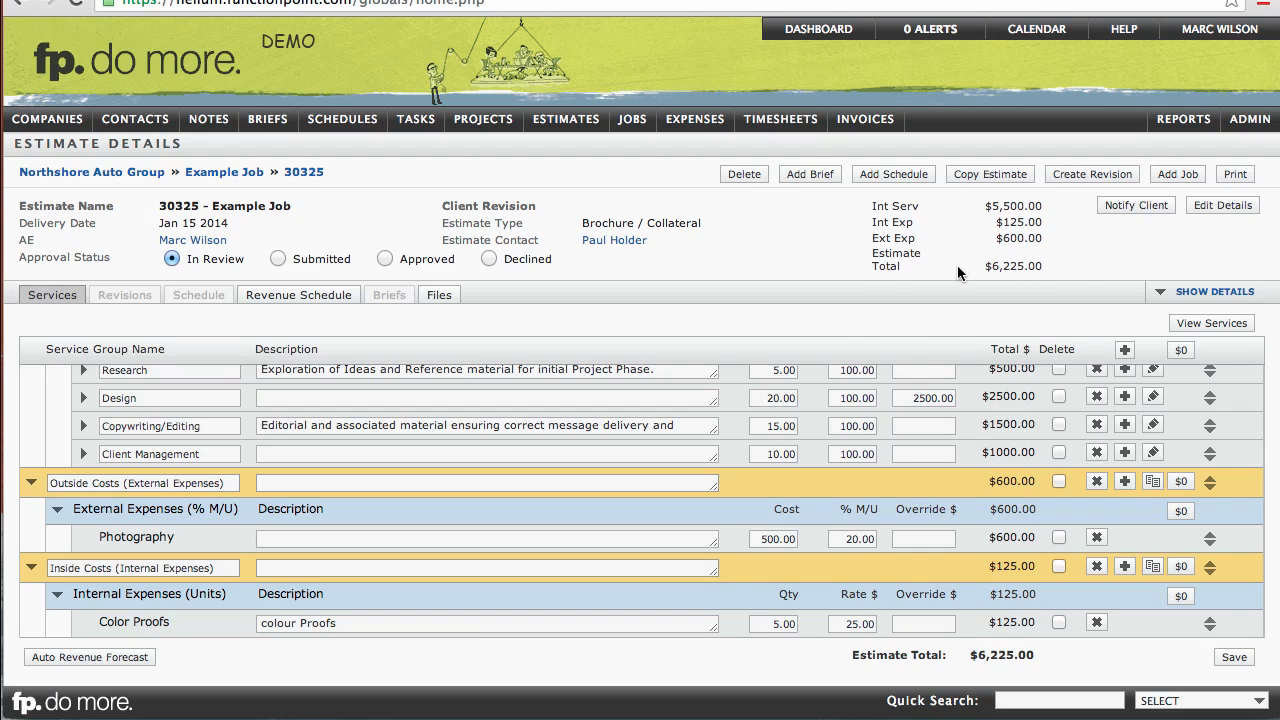
Step: Send the client notification email for the estimate with portal link and Standard PDF printout
{"action": "left_click", "coordinate": [1137, 210]}
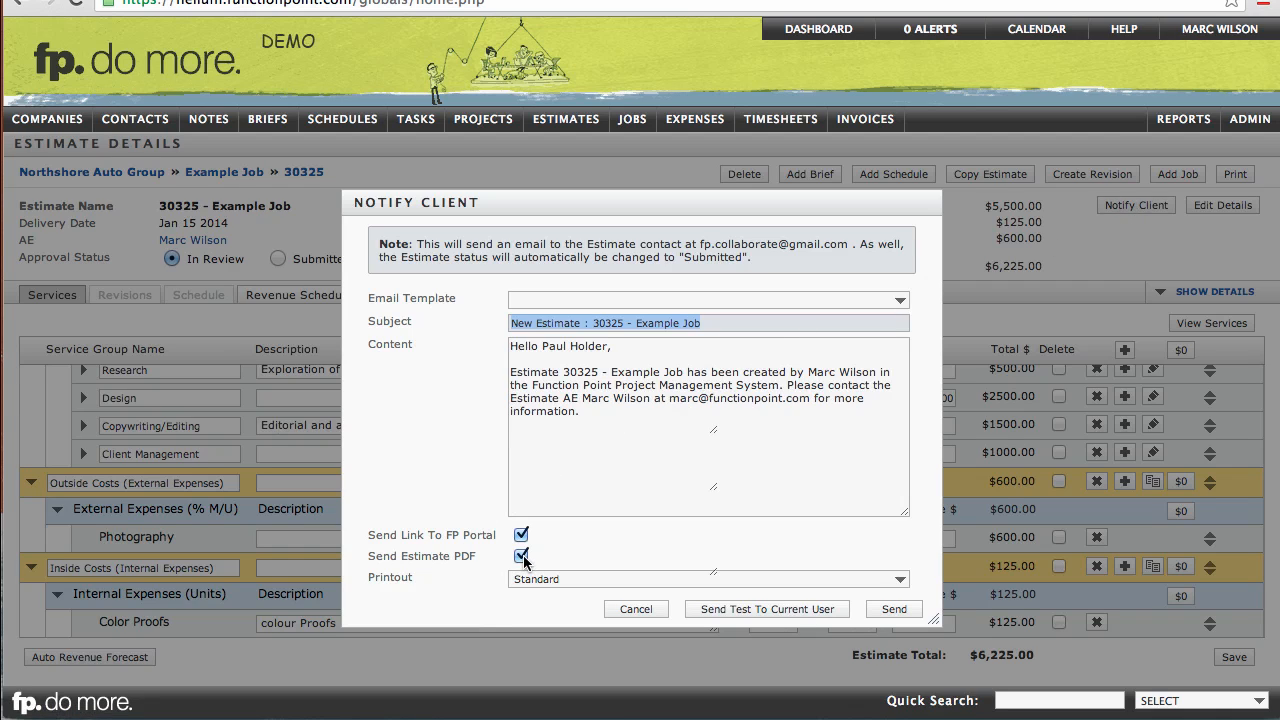
{"action": "left_click", "coordinate": [609, 304]}
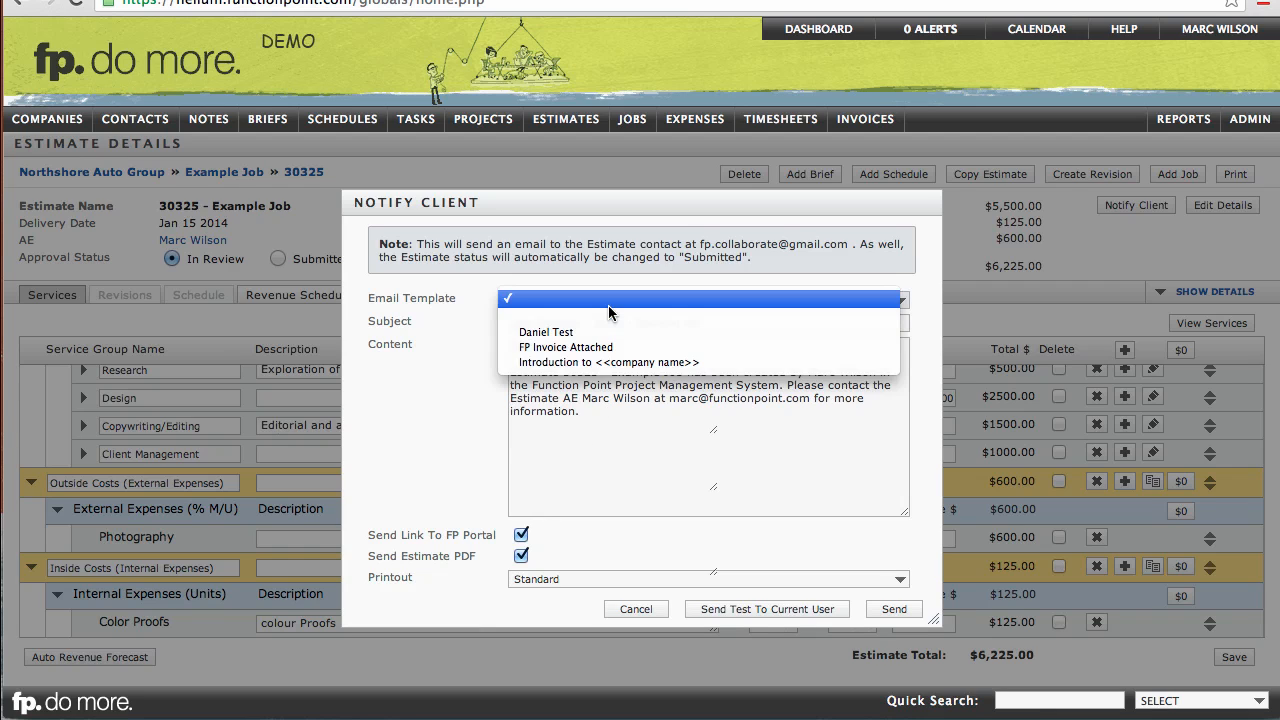
{"action": "left_click", "coordinate": [609, 304]}
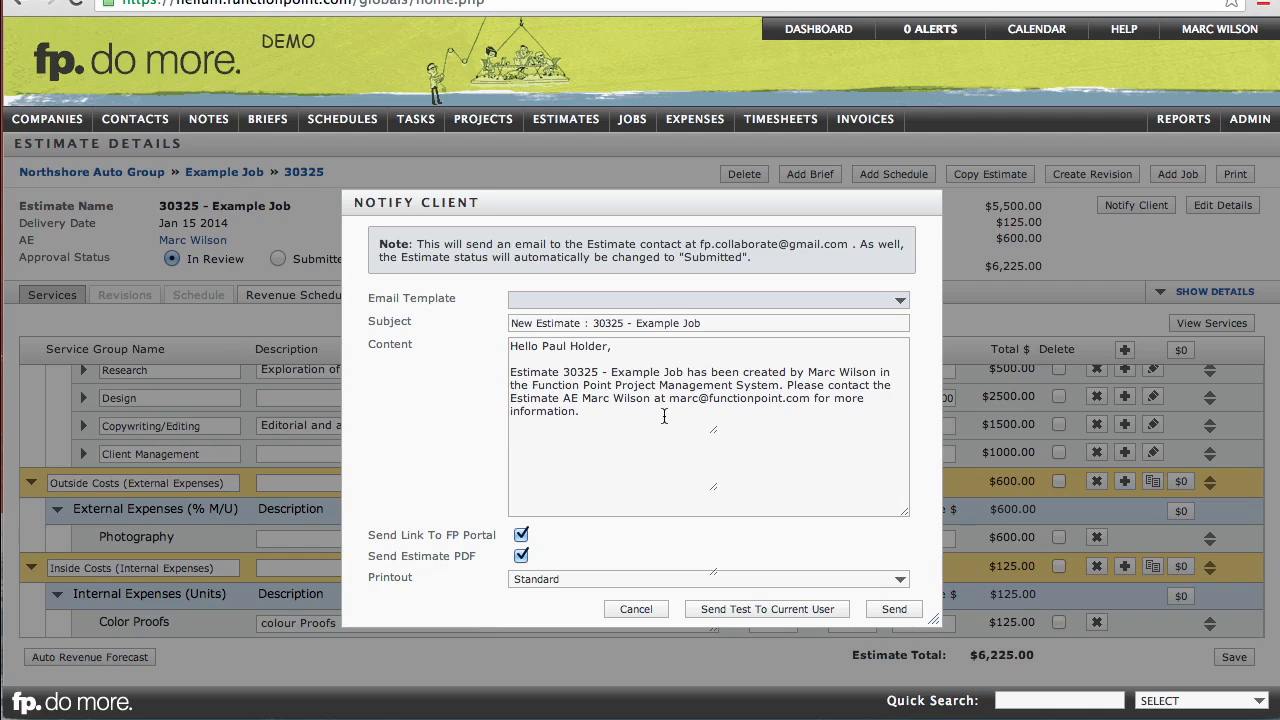
{"action": "left_click", "coordinate": [894, 611]}
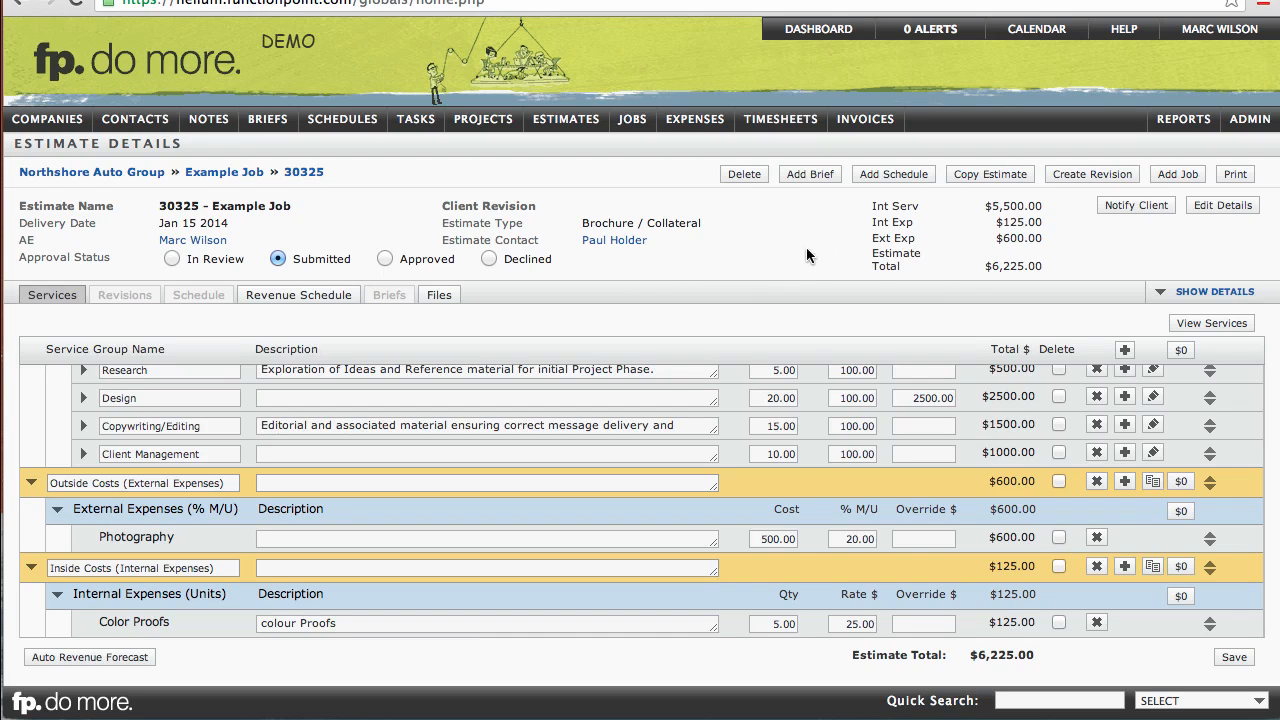
Step: Create an editable revision of the estimate
{"action": "left_click", "coordinate": [1079, 186]}
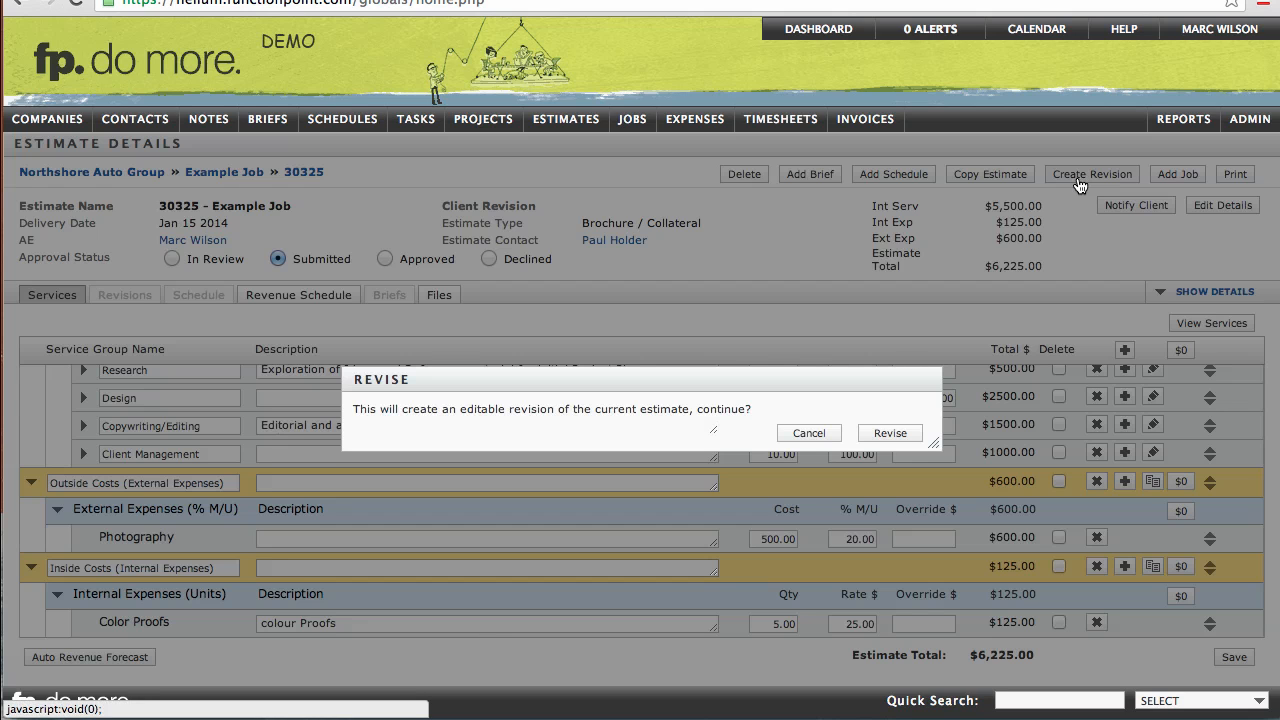
{"action": "left_click", "coordinate": [893, 439]}
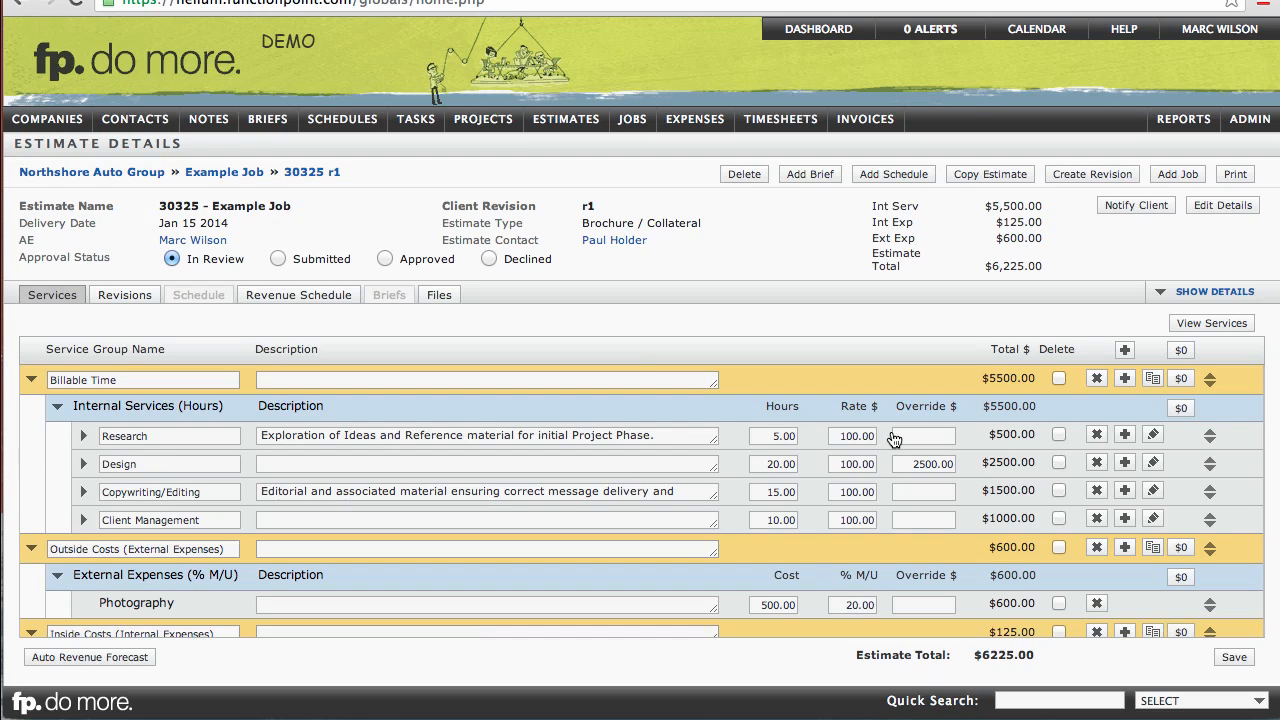
Step: Clear the Design service's override amount in the revision and save the services
{"action": "left_click", "coordinate": [907, 465]}
{"action": "key", "text": "Right"}
{"action": "key", "text": "BackSpace"}
{"action": "key", "text": "BackSpace"}
{"action": "key", "text": "BackSpace"}
{"action": "key", "text": "BackSpace"}
{"action": "key", "text": "BackSpace"}
{"action": "key", "text": "BackSpace"}
{"action": "key", "text": "BackSpace"}
{"action": "left_click", "coordinate": [1230, 660]}
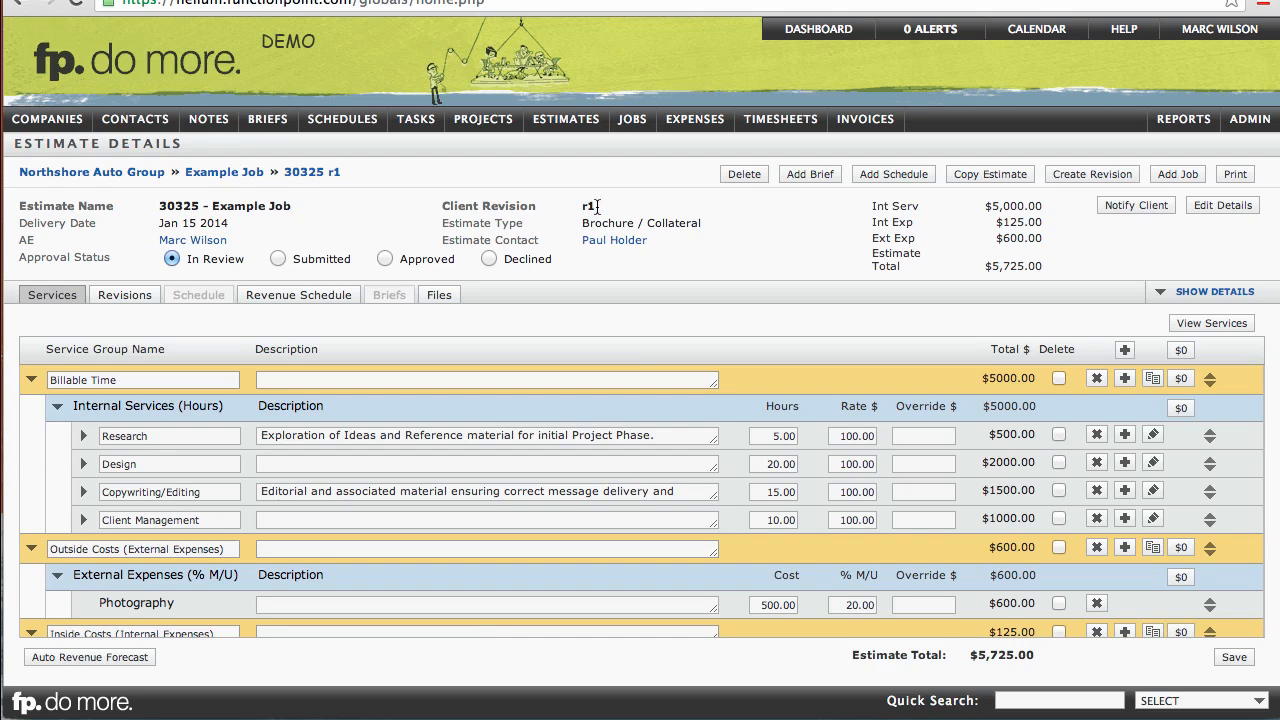
Step: Send the client notification email for the revised estimate
{"action": "left_click", "coordinate": [1121, 210]}
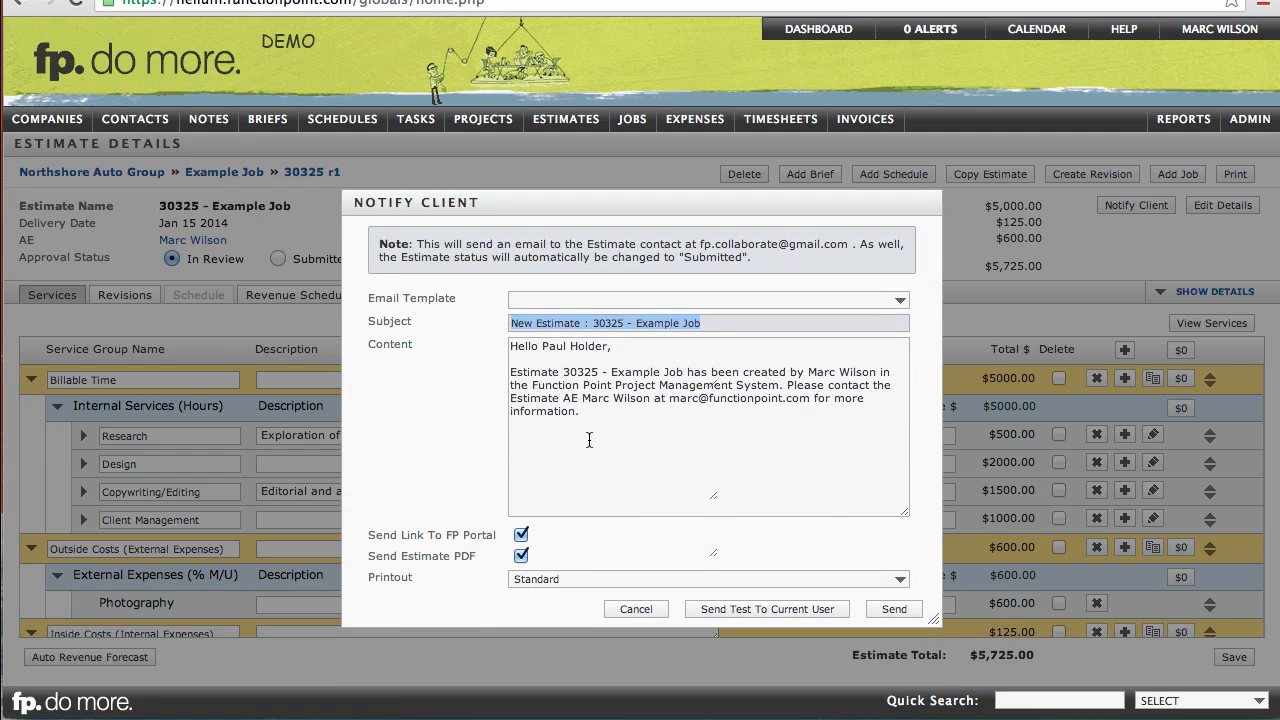
{"action": "left_click", "coordinate": [894, 612]}
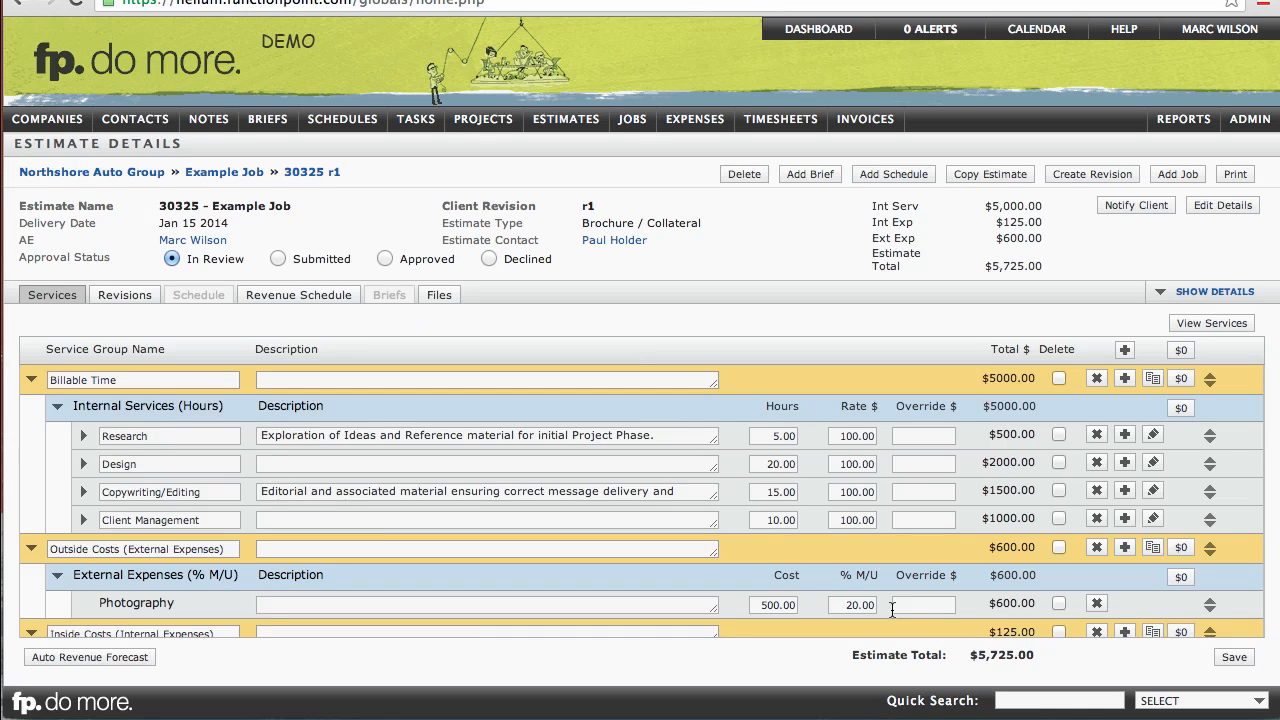
Step: Set the revision's approval status to Approved and continue past the notice
{"action": "left_click", "coordinate": [314, 257]}
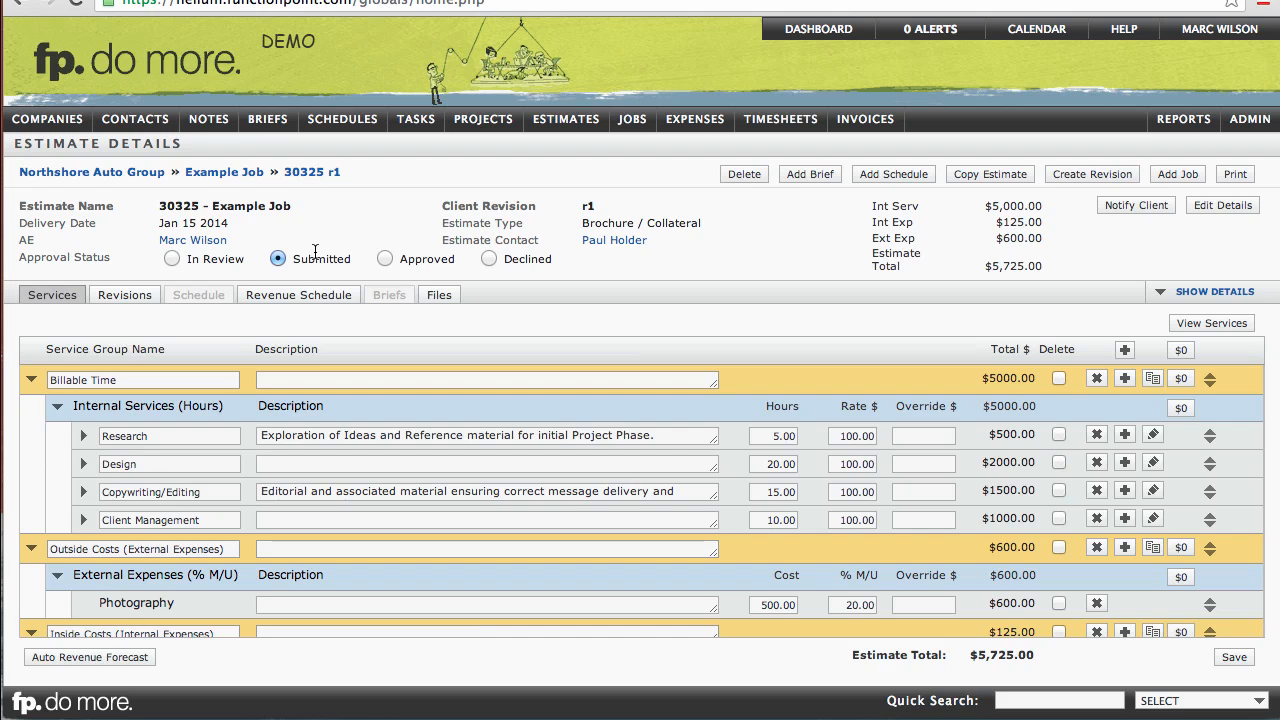
{"action": "left_click", "coordinate": [385, 259]}
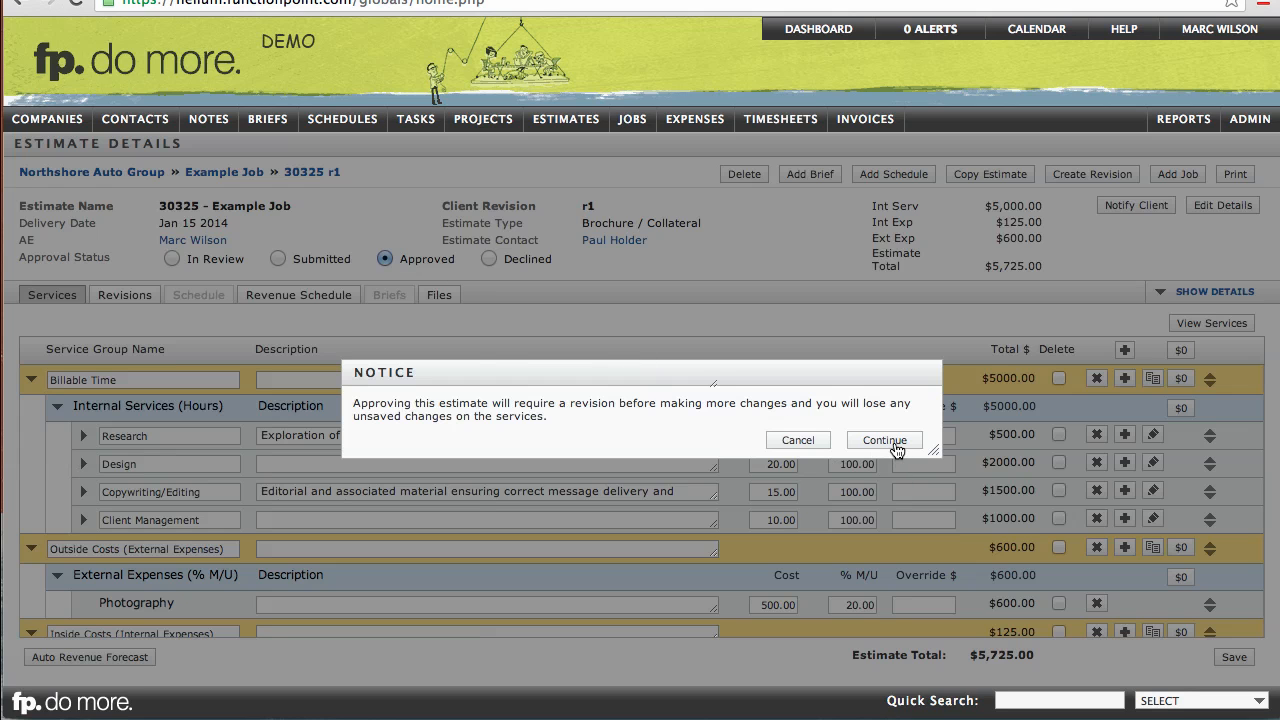
{"action": "left_click", "coordinate": [885, 441]}
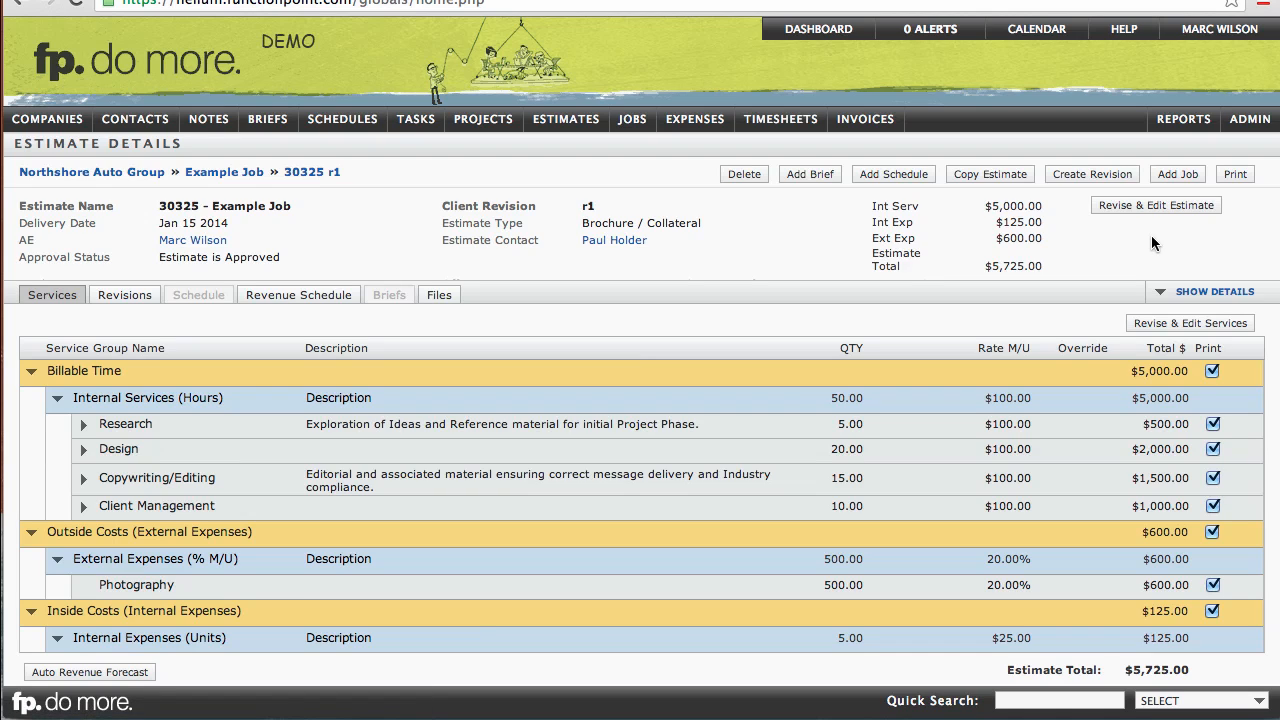
Step: Create a job from the approved estimate and add the copywriter, a designer and a studio staff member as job contacts
{"action": "left_click", "coordinate": [1178, 176]}
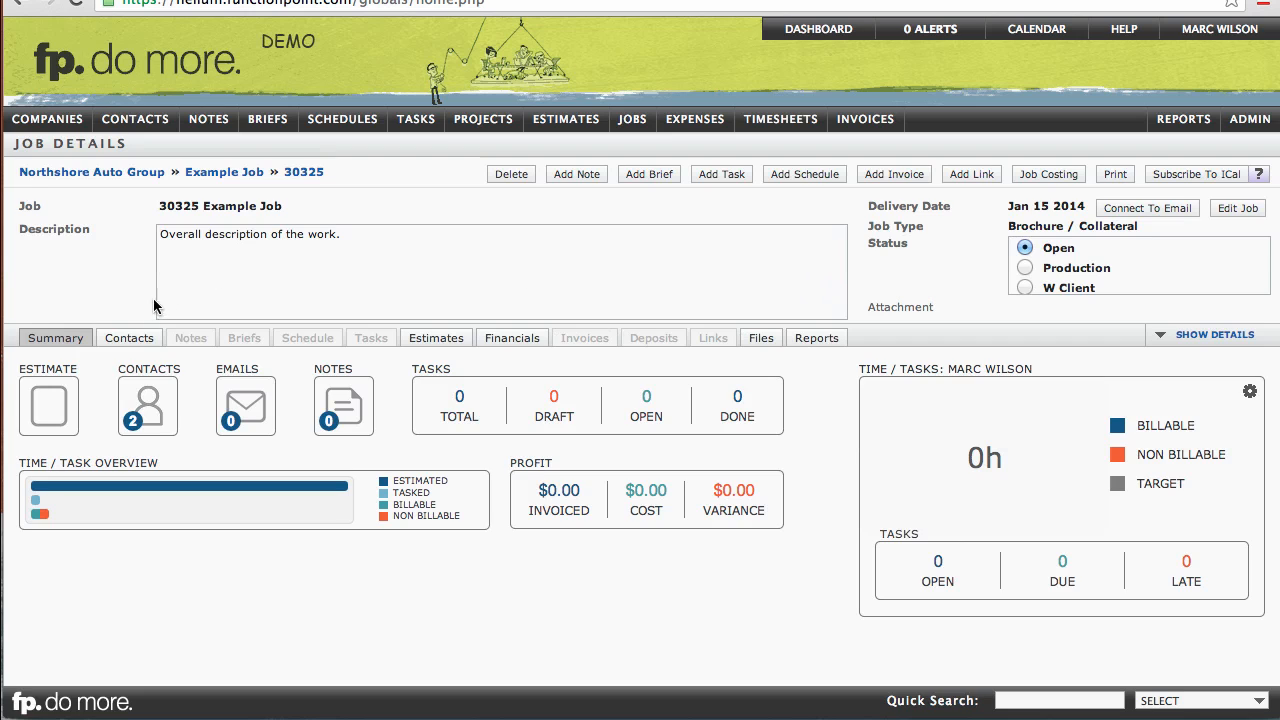
{"action": "left_click", "coordinate": [130, 337]}
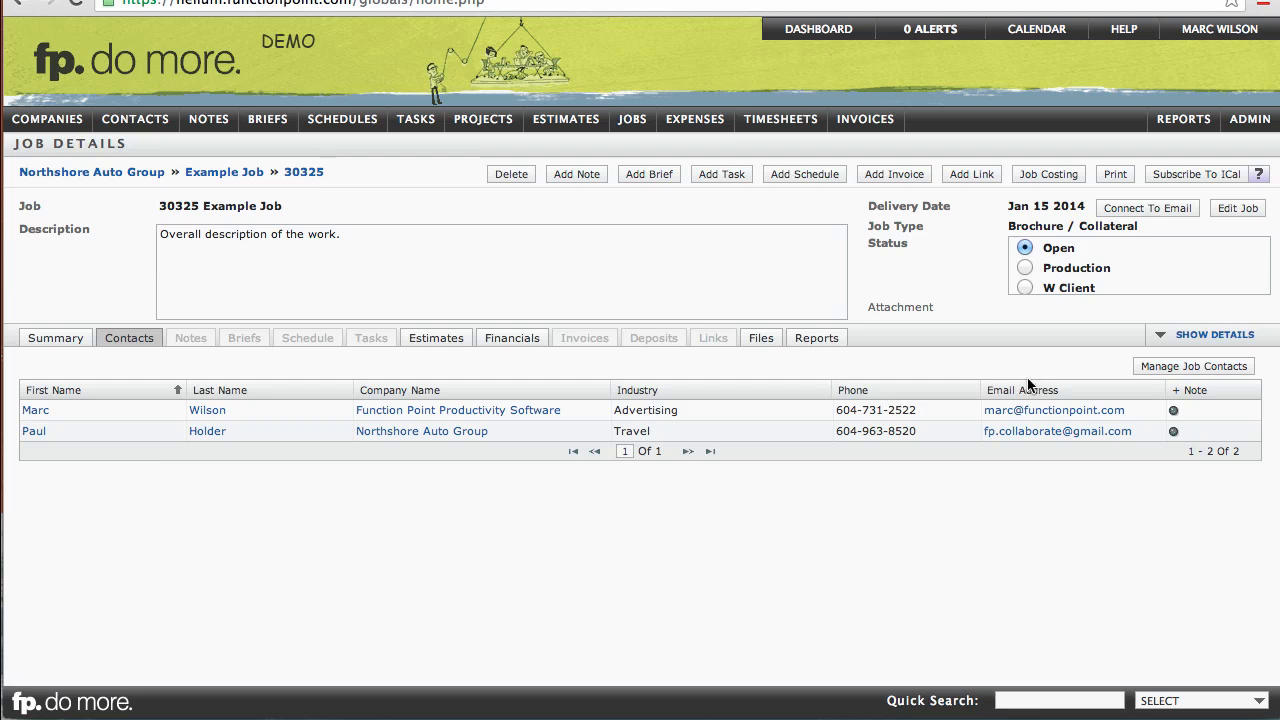
{"action": "left_click", "coordinate": [1155, 370]}
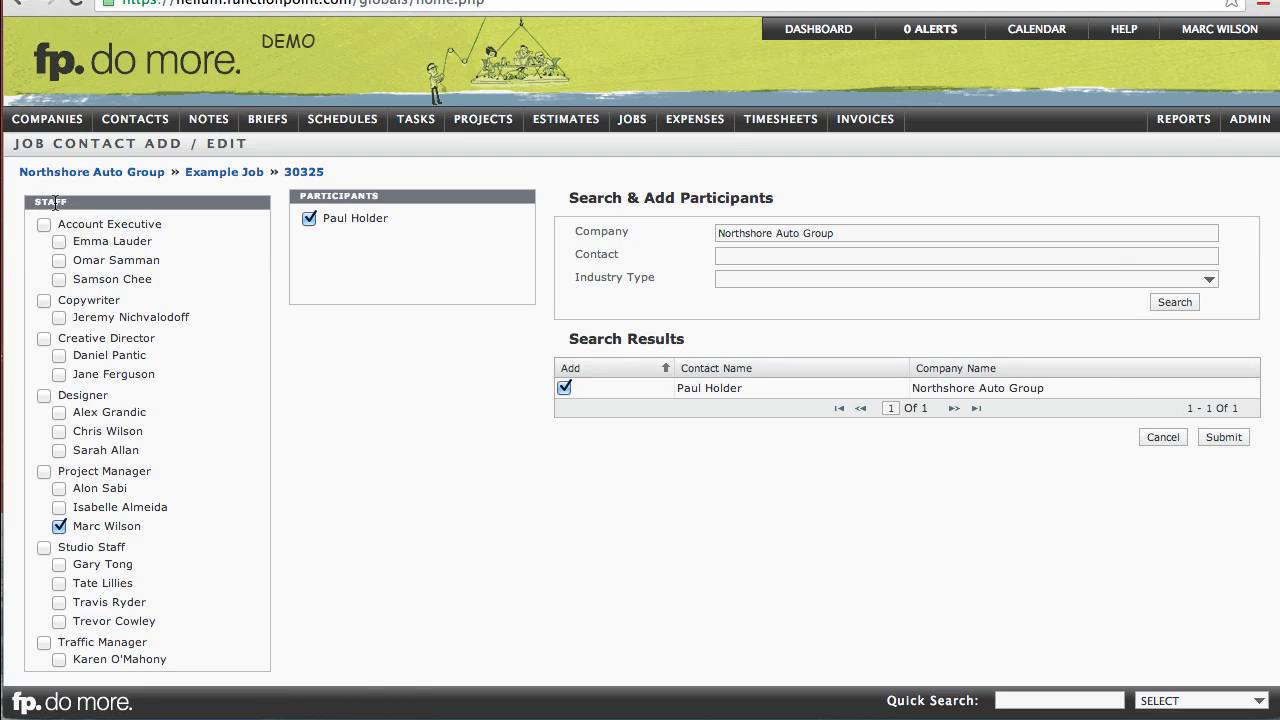
{"action": "left_click", "coordinate": [59, 319]}
{"action": "scroll", "coordinate": [60, 416], "scroll_direction": "down", "scroll_amount": 3}
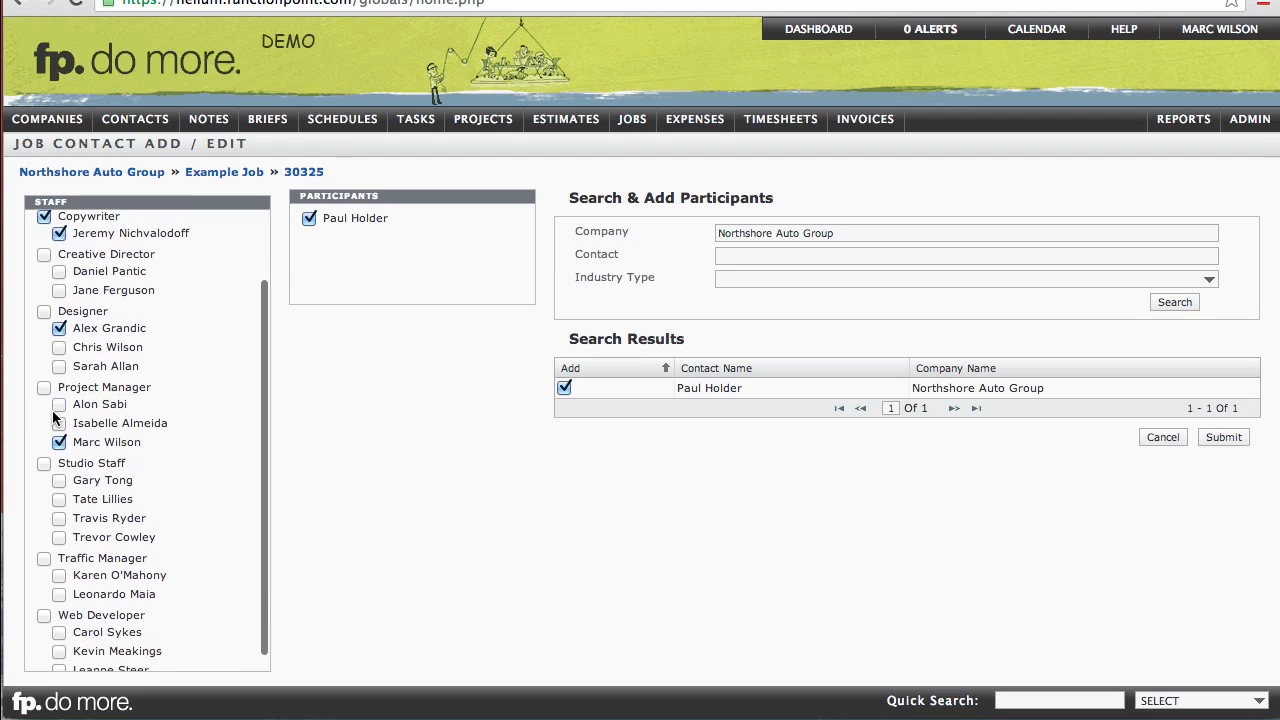
{"action": "left_click", "coordinate": [60, 482]}
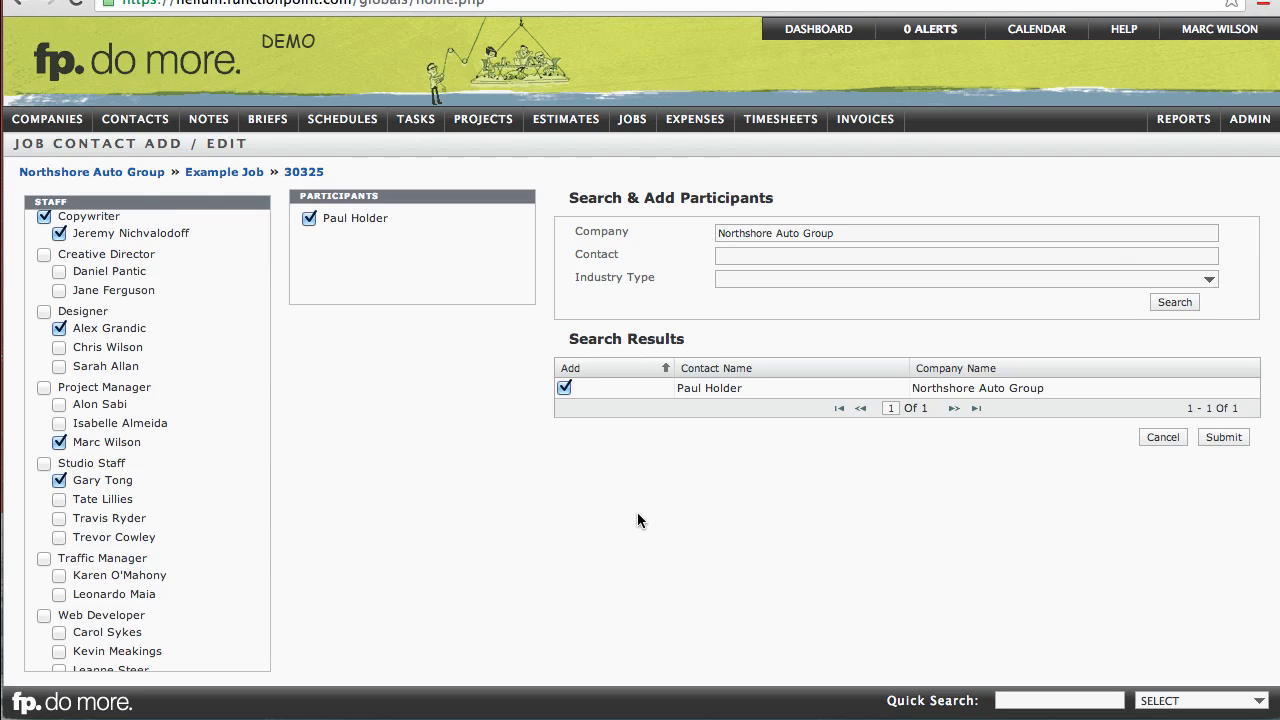
{"action": "left_click", "coordinate": [1224, 440]}
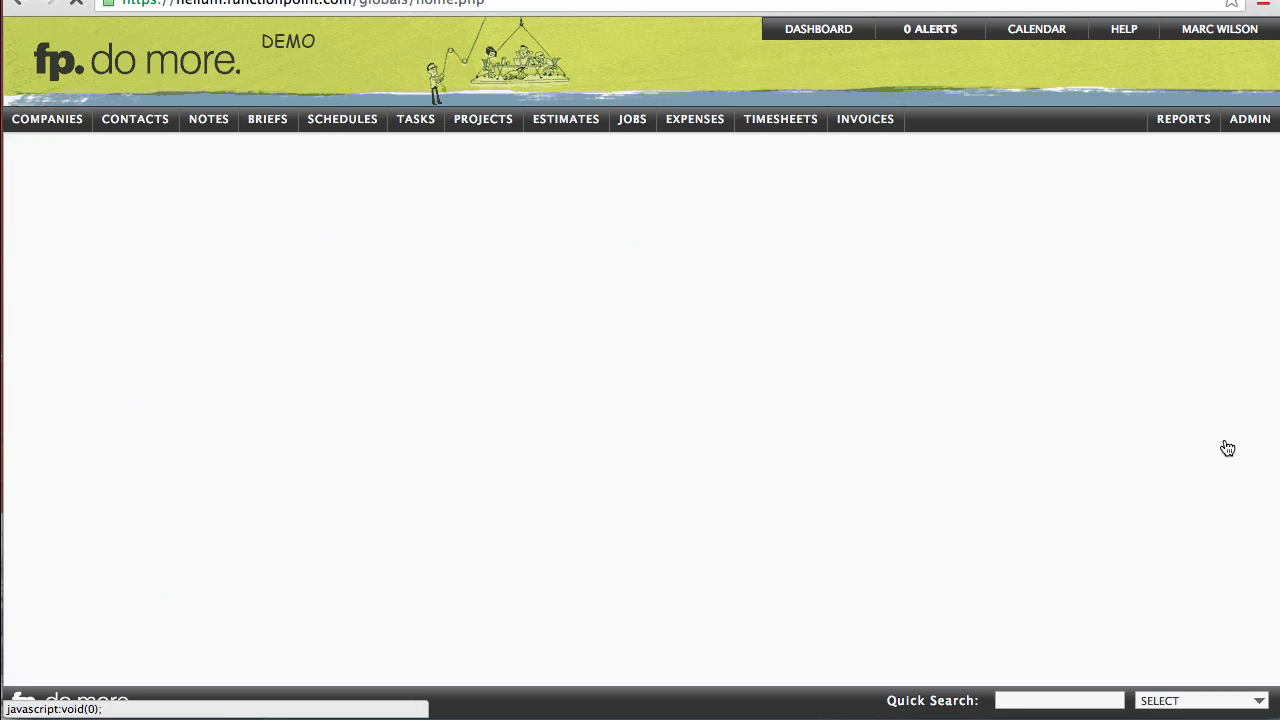